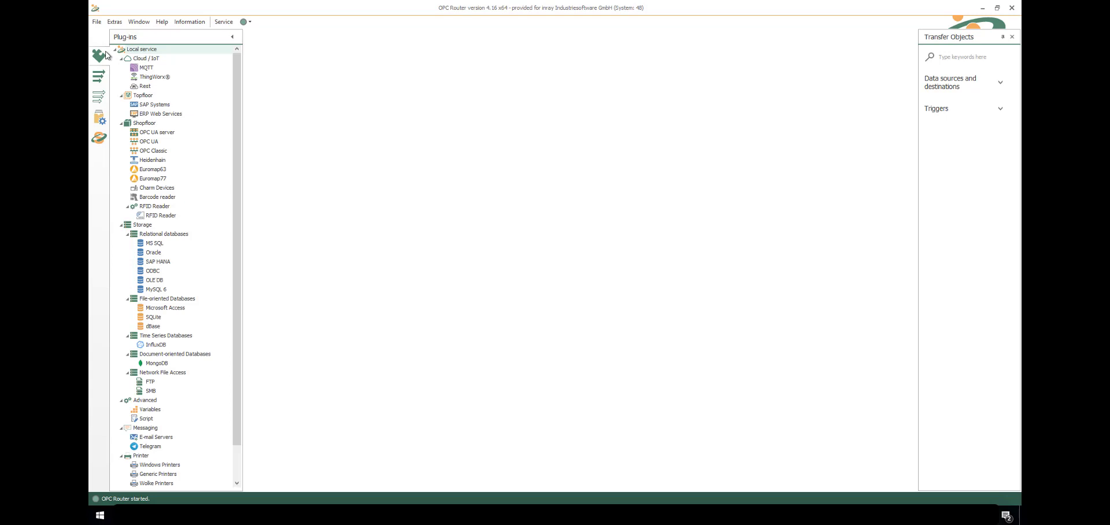
- Examine the Rest plug-in's connections and APIs, including the OpenWeatherAPI connection's settings and available authentication types
left_click(145, 86)
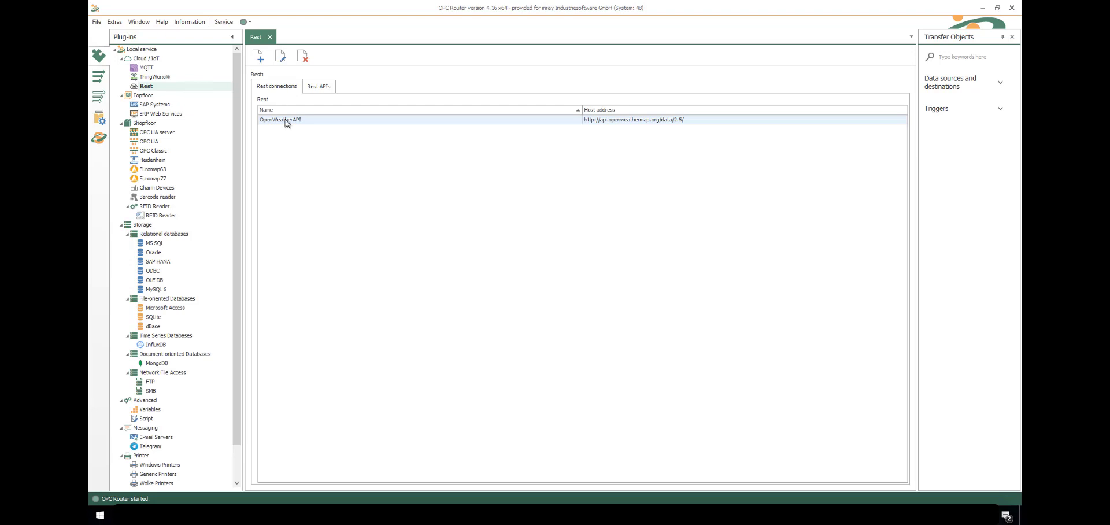
left_click(311, 88)
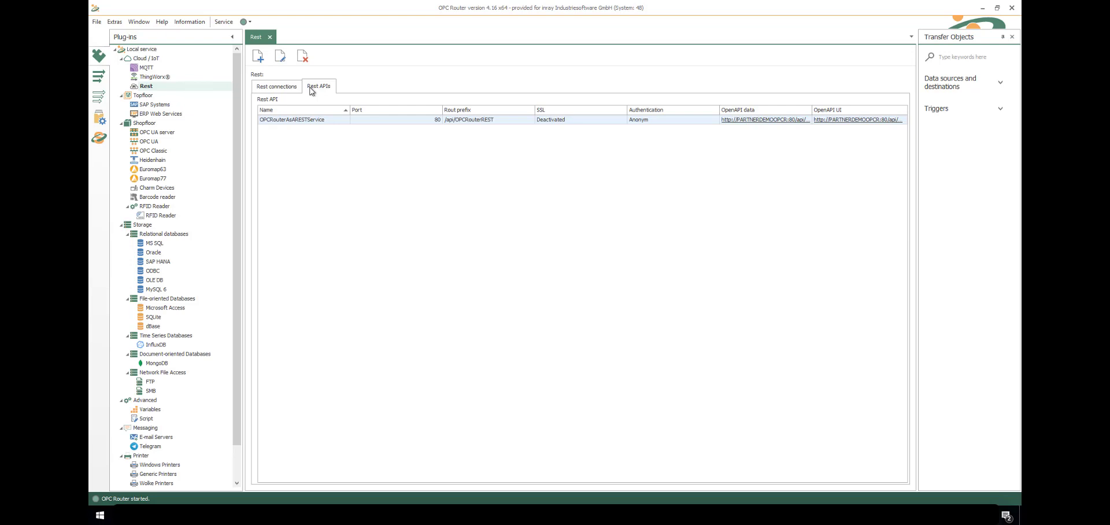
left_click(265, 89)
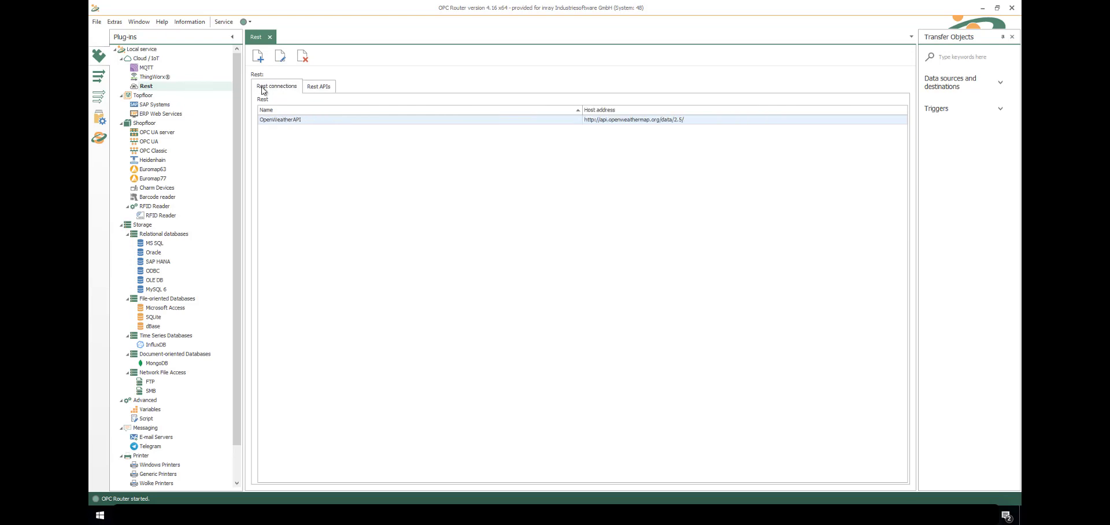
double_click(312, 123)
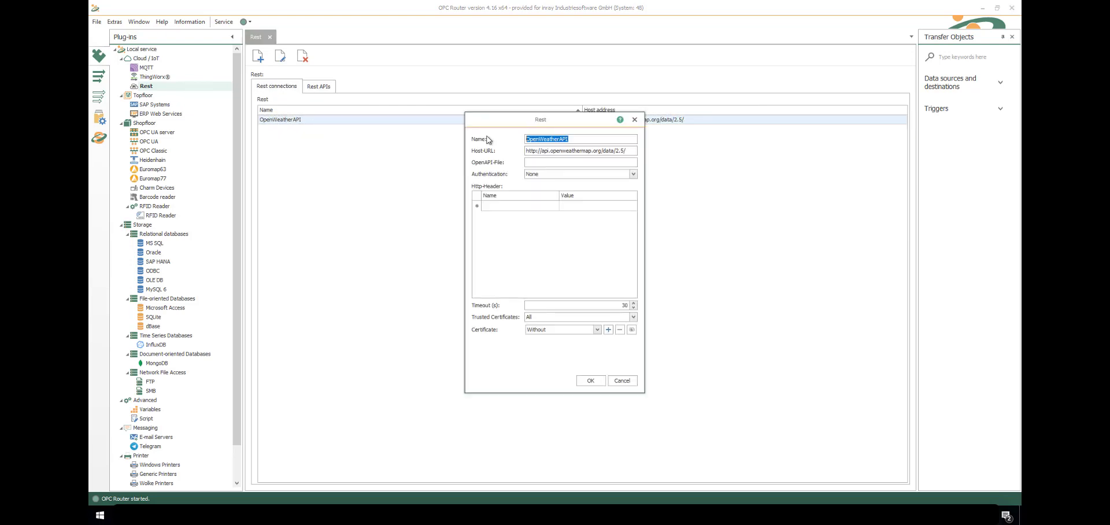
left_click(564, 151)
left_click(528, 163)
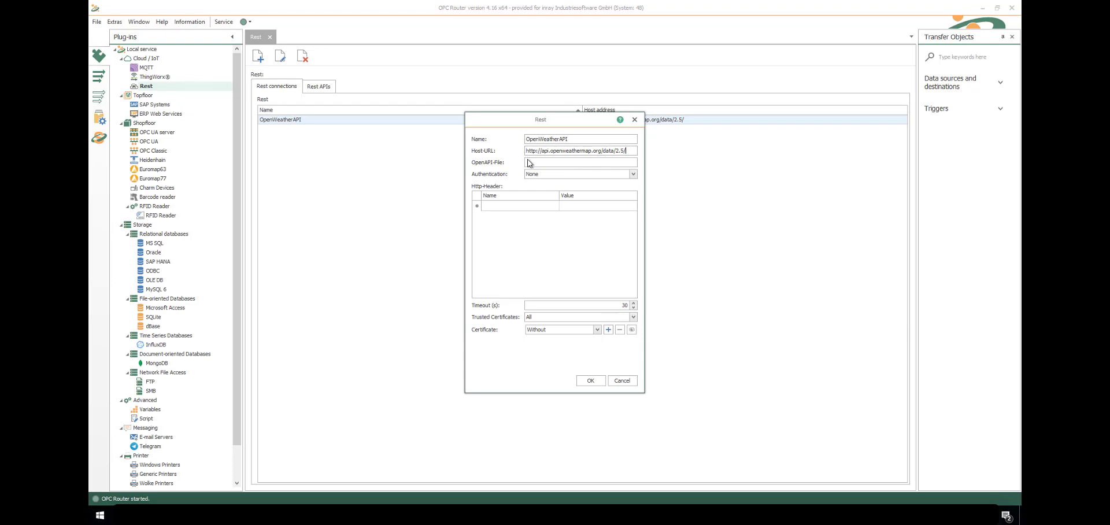
left_click(633, 175)
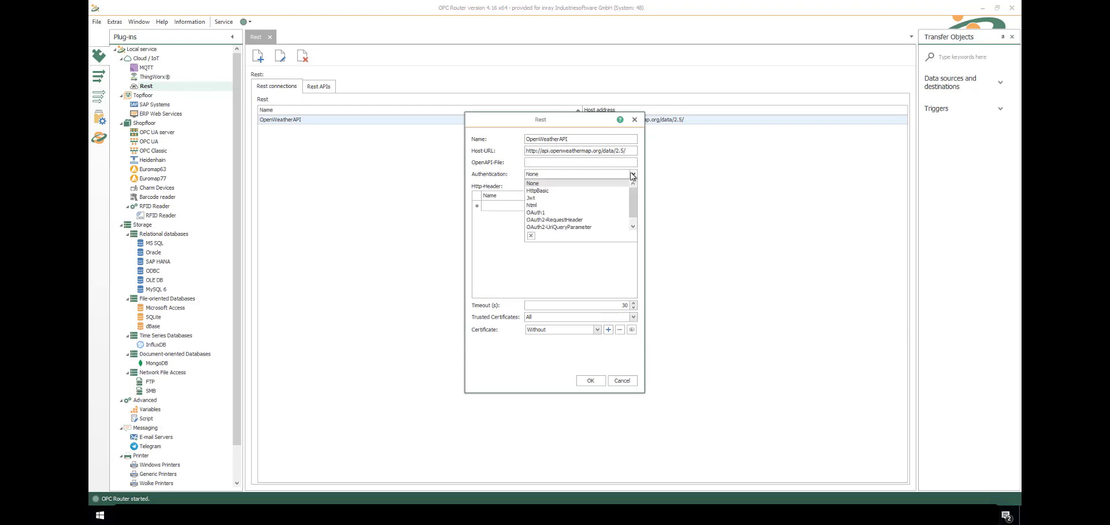
left_click(633, 175)
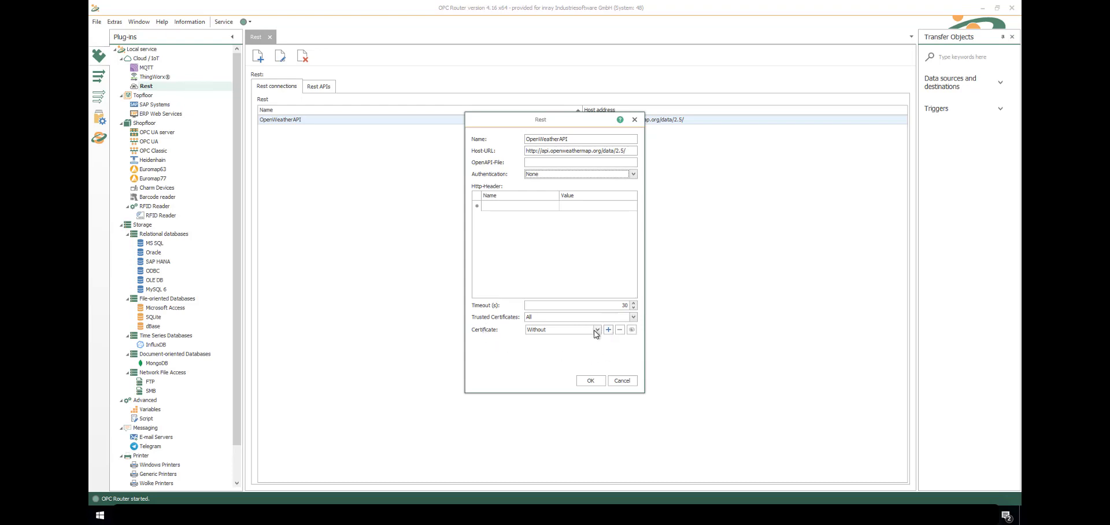
left_click(622, 382)
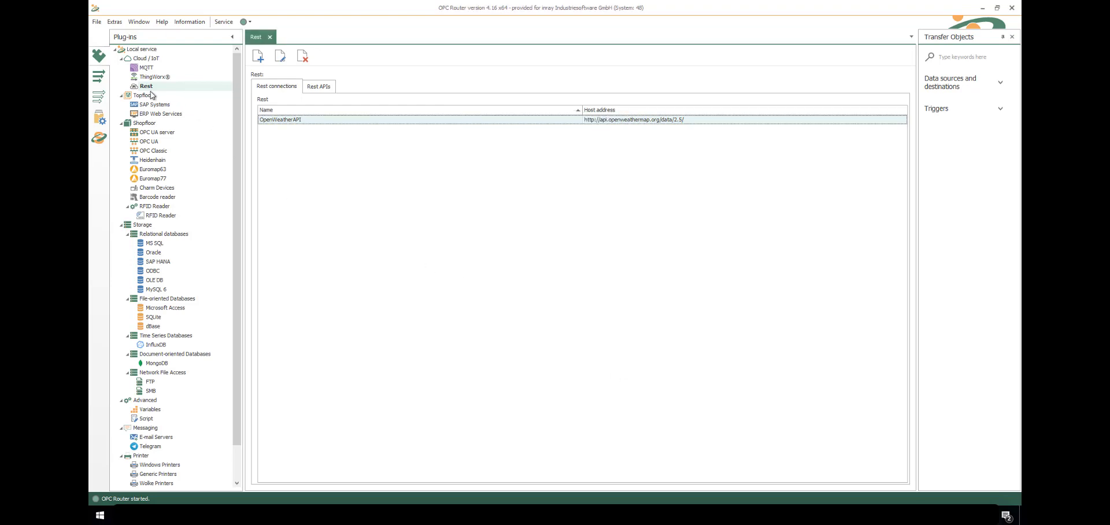
- Create a connection folder named REST and add a connection named "get weather" inside it
left_click(96, 81)
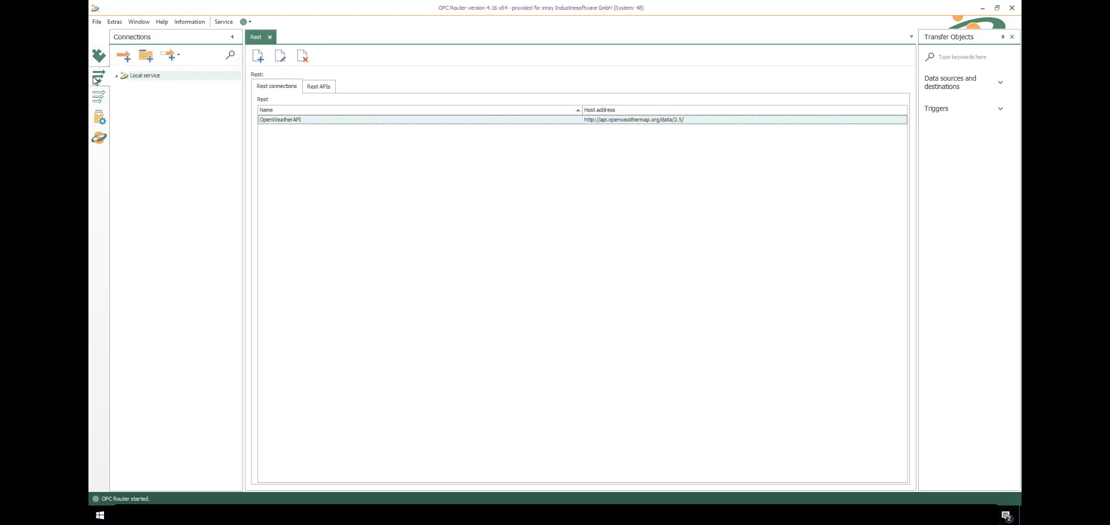
left_click(146, 58)
type("REST")
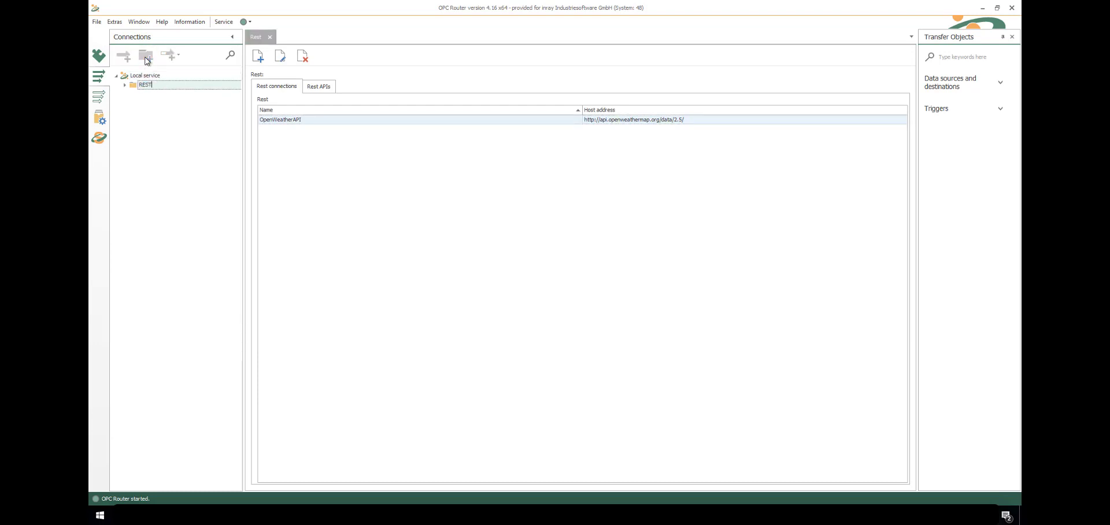
key("Return")
left_click(127, 56)
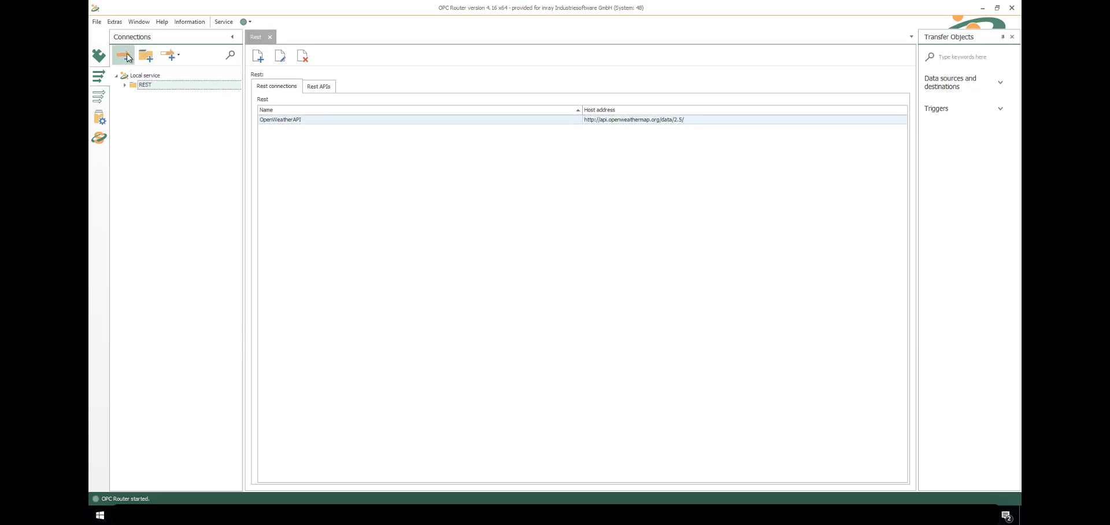
type("get weather")
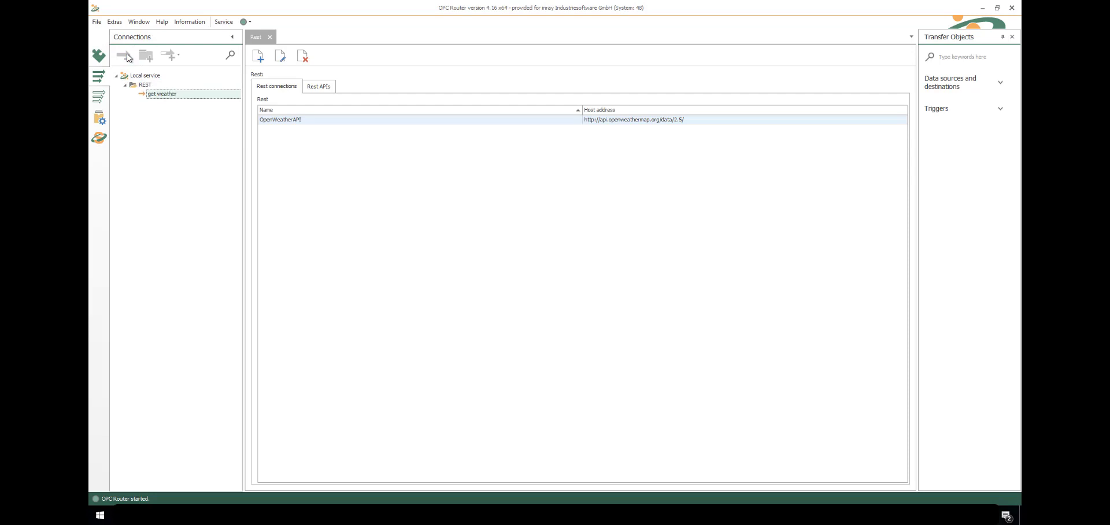
key("Return")
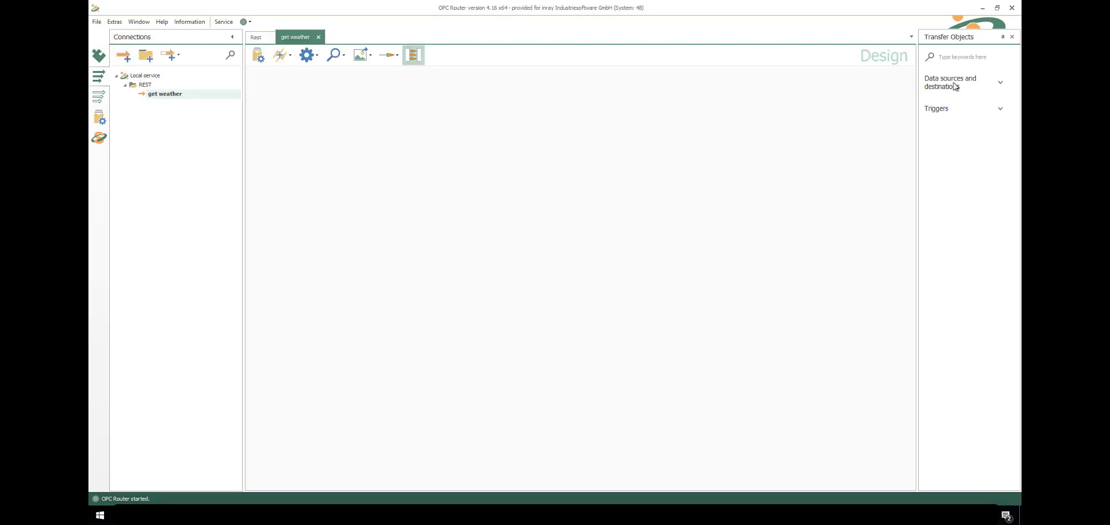
- Add a Rest transfer object to the get weather connection and assign it the OpenWeatherAPI connection
left_click(1000, 82)
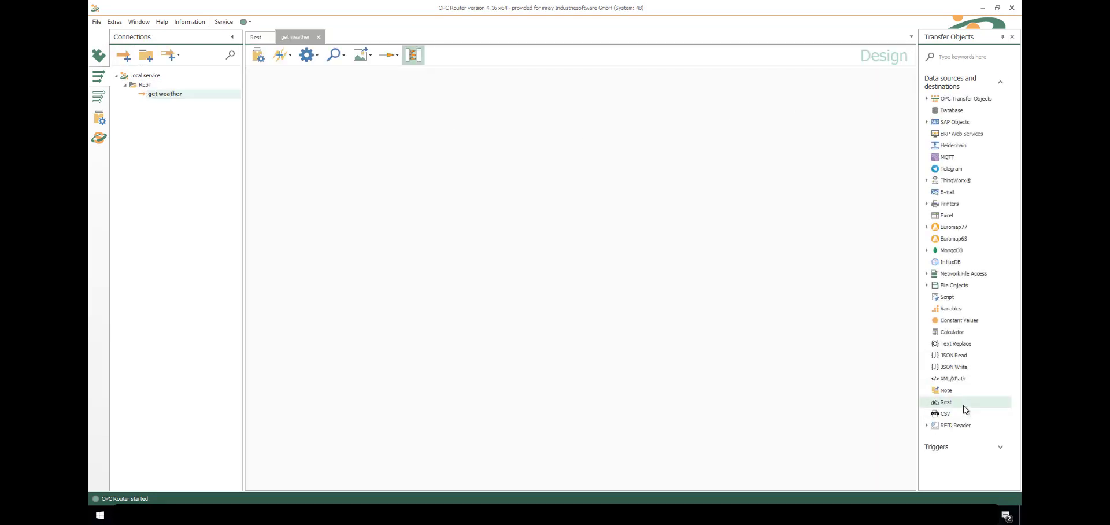
left_click_drag(964, 409, 470, 128)
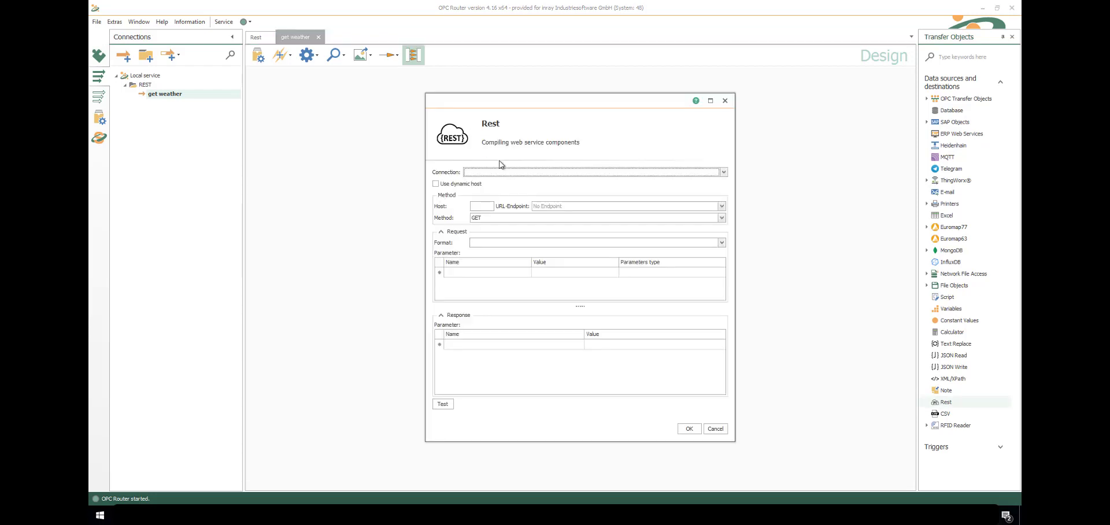
left_click(704, 174)
left_click(665, 196)
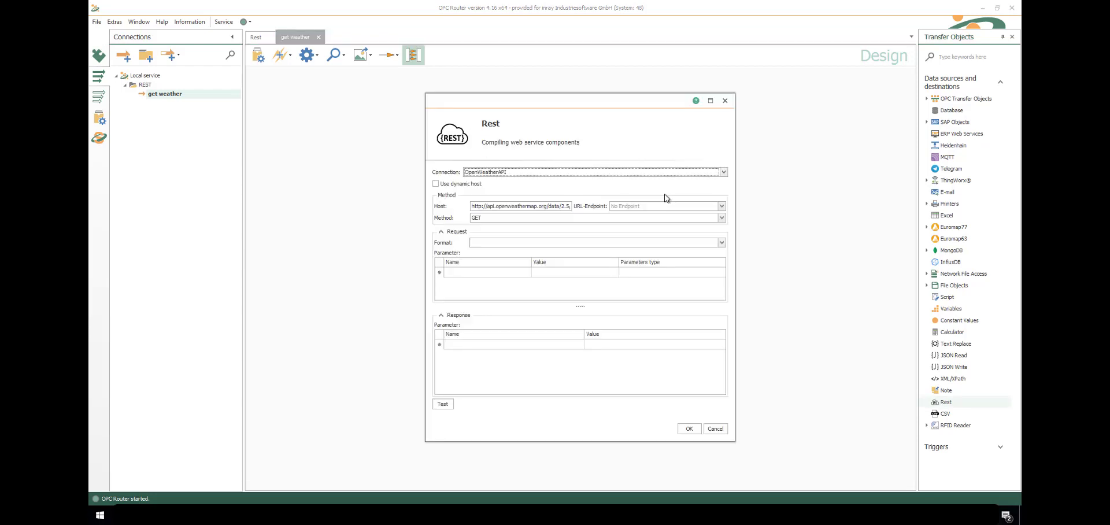
- Set the Rest object's URL endpoint to weather?q={City},{Country} and its request format to application/json
left_click(619, 206)
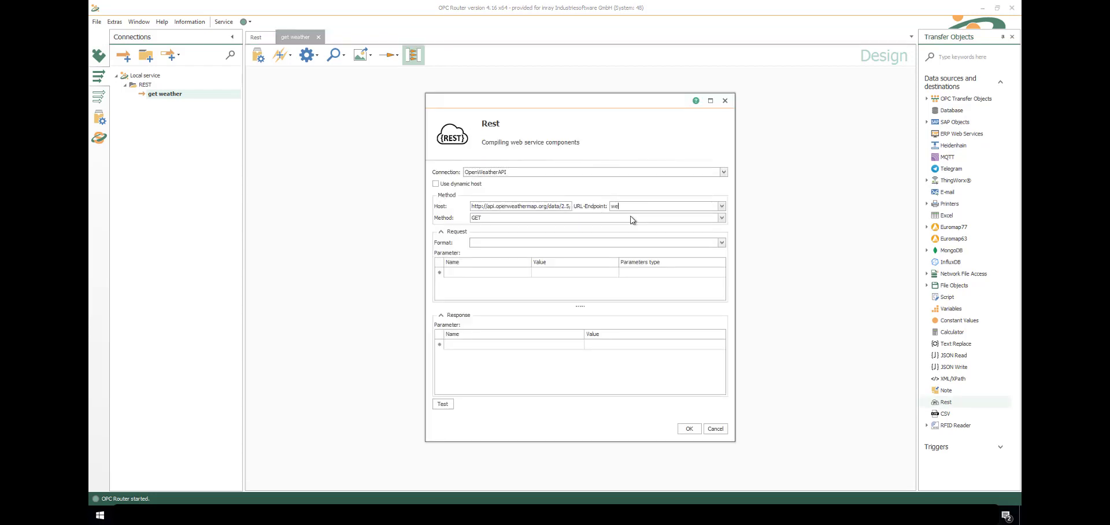
type("weather")
type("?q={City},{Country")
left_click(496, 241)
left_click(722, 242)
- Add a request parameter named appid with the parameter type QueryString
left_click(485, 272)
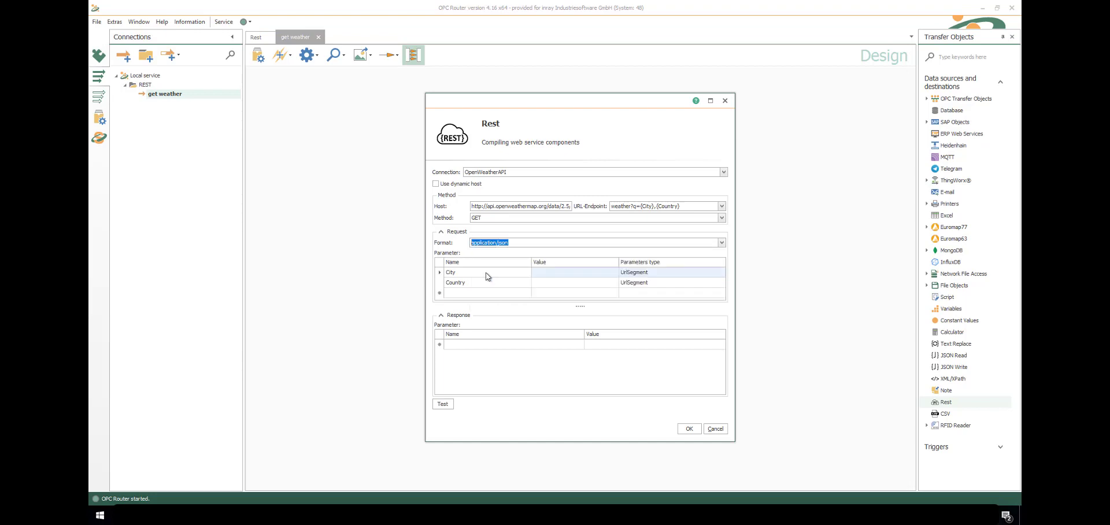
left_click(456, 293)
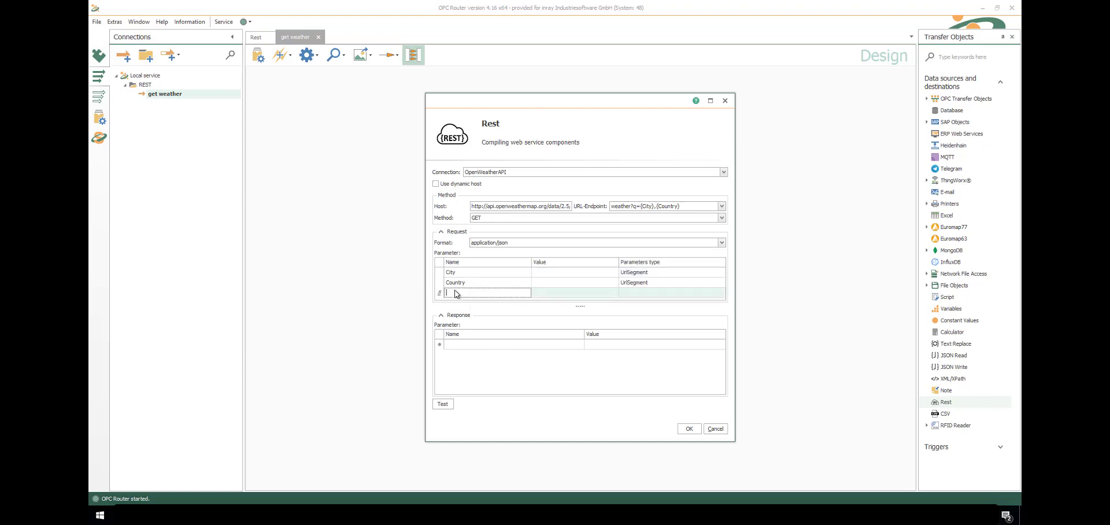
type("appid")
left_click(628, 293)
left_click(642, 323)
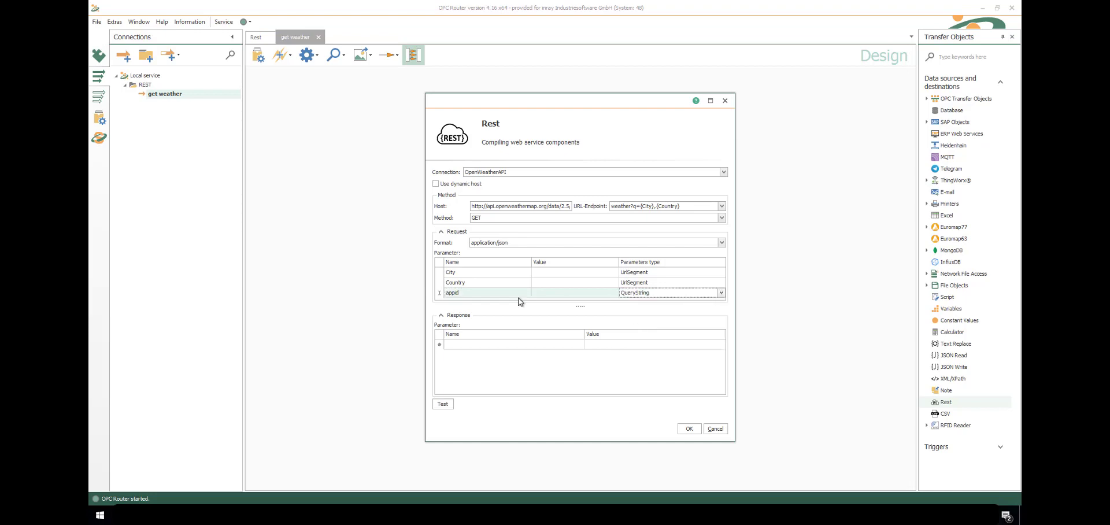
- Add a request parameter named units with the value metric and the parameter type QueryString
left_click(492, 297)
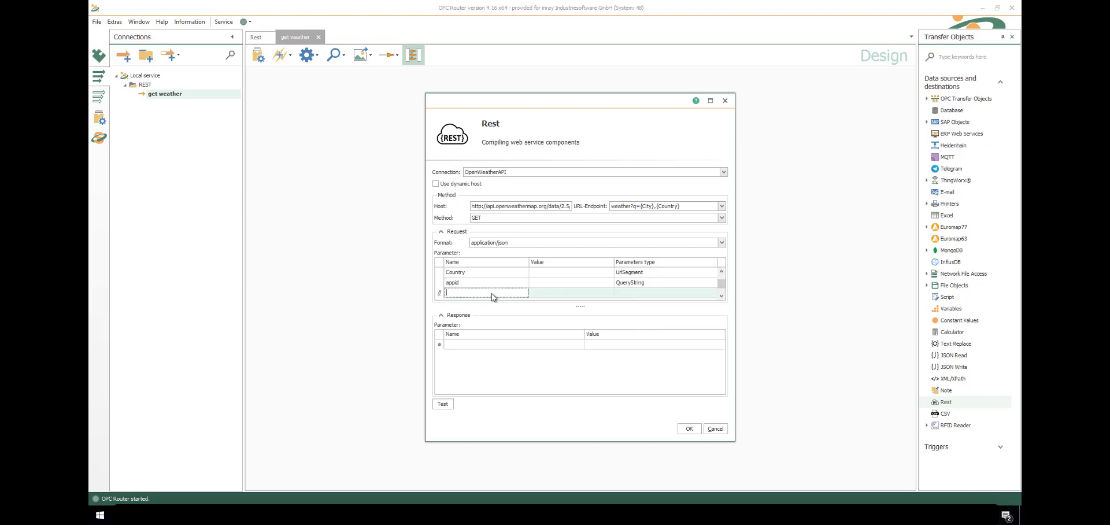
type("units")
key("Tab")
type("metri")
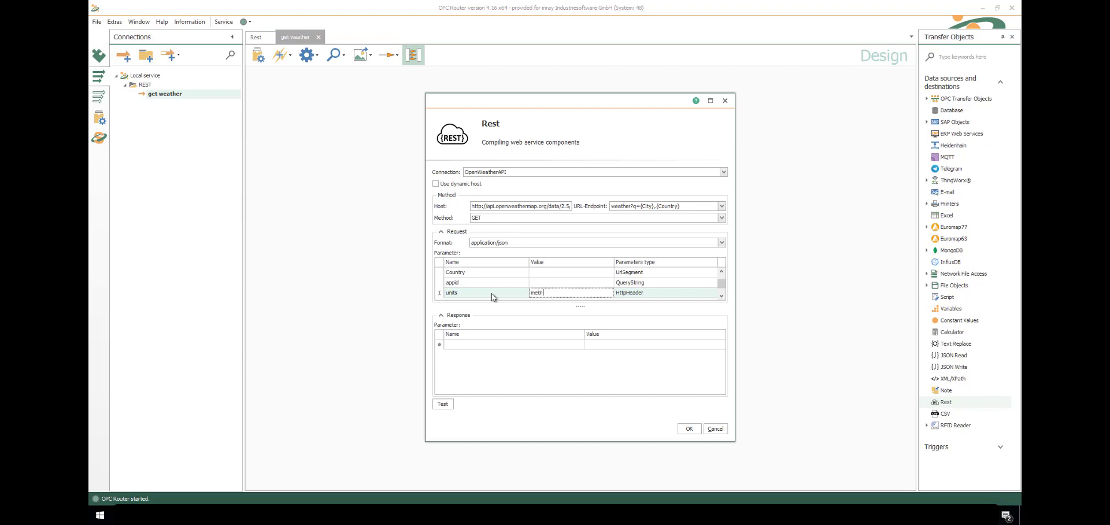
type("c")
left_click(642, 293)
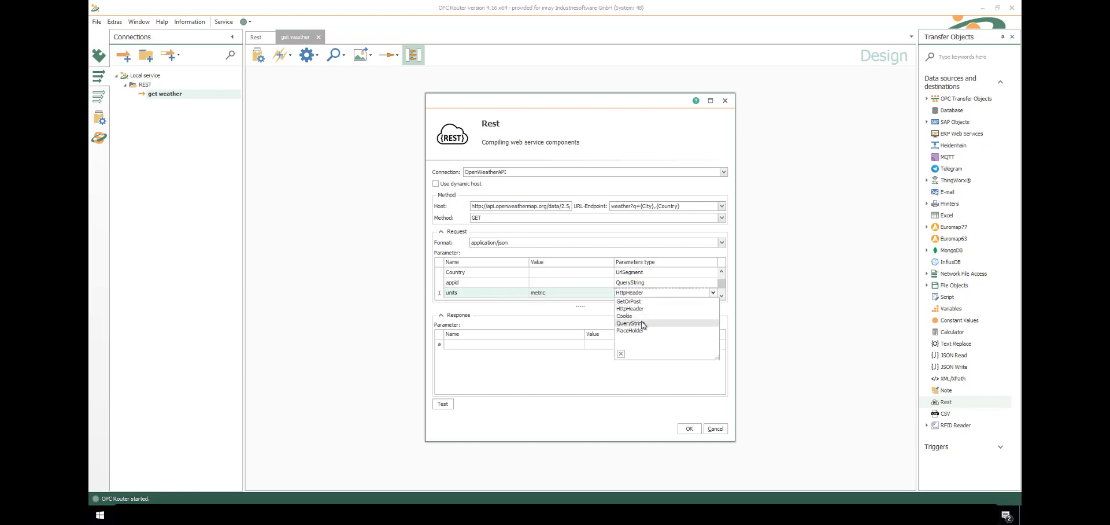
left_click(642, 323)
- Send a test request with City Schenefeld, Country DE and the API key pasted as the appid value
left_click(447, 403)
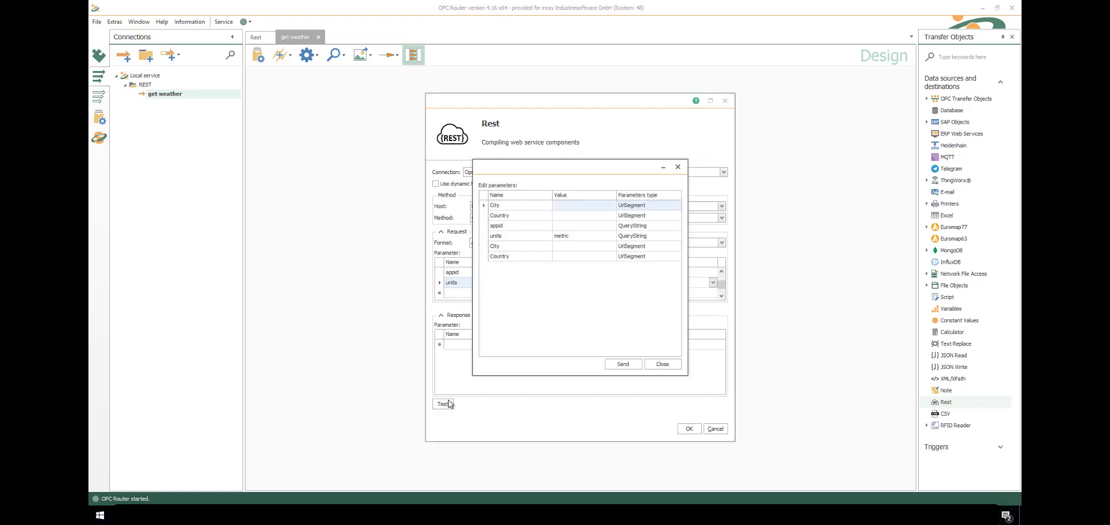
left_click(574, 207)
type("Schenefeld")
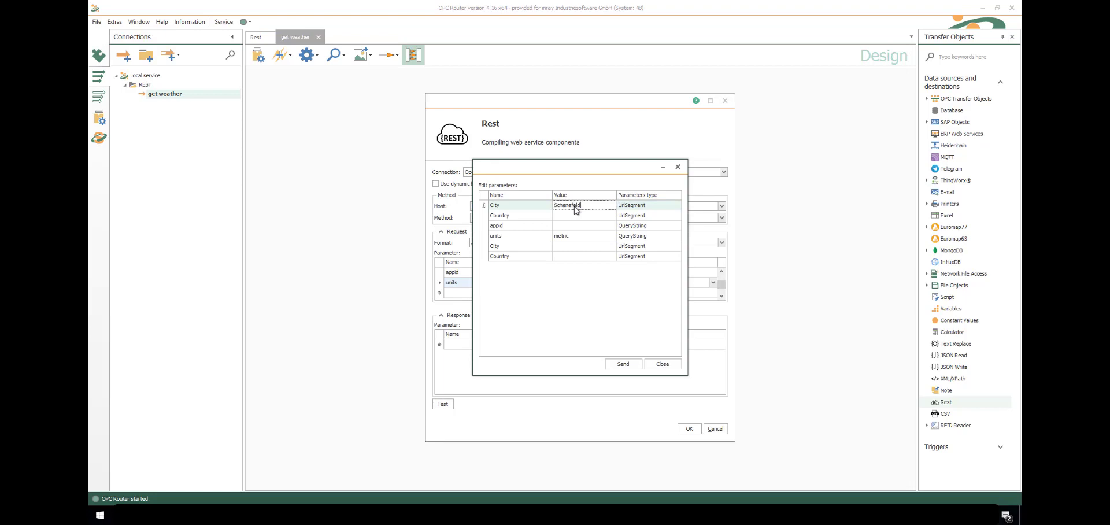
key("Tab")
key("Tab")
key("Tab")
type("DE")
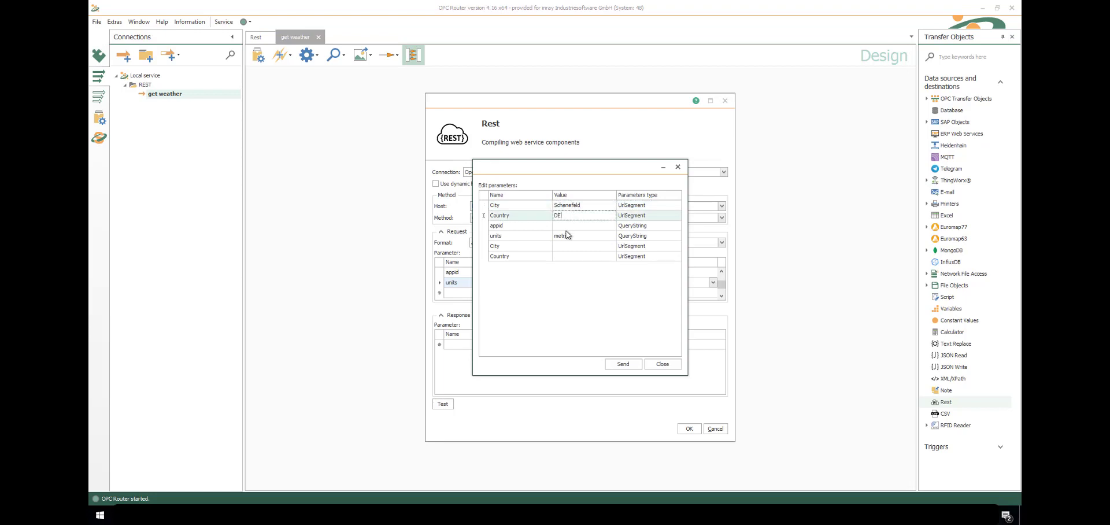
left_click(569, 227)
key("ctrl+v")
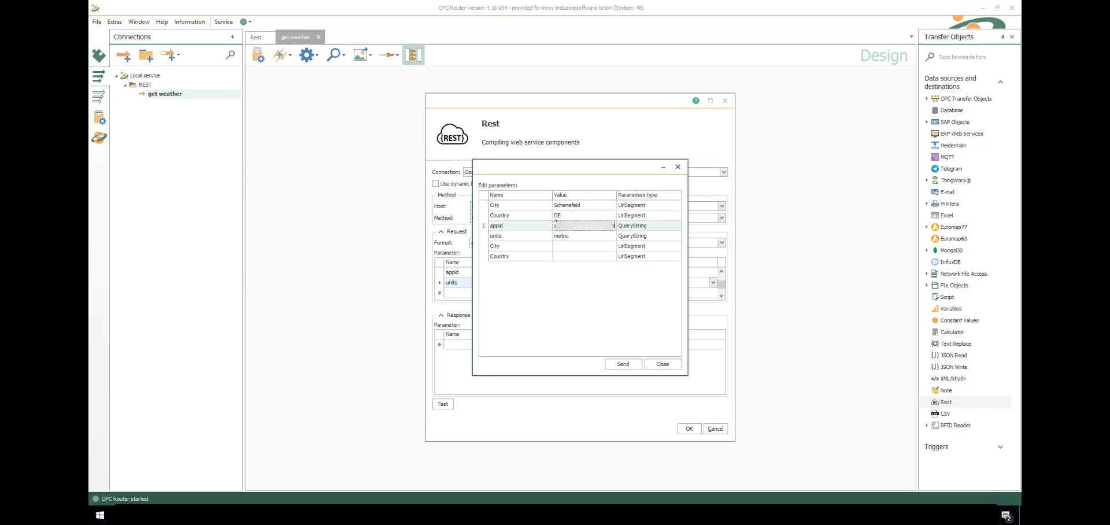
left_click(623, 364)
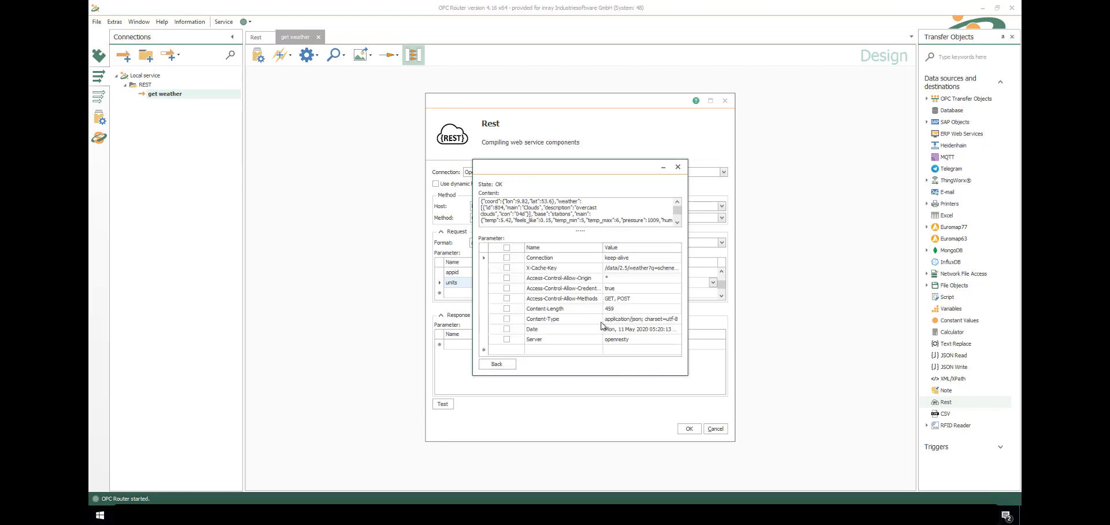
- Copy the entire test response content, then close the test without saving its parameter values and accept the Rest object's configuration
key("ctrl+a")
key("ctrl+c")
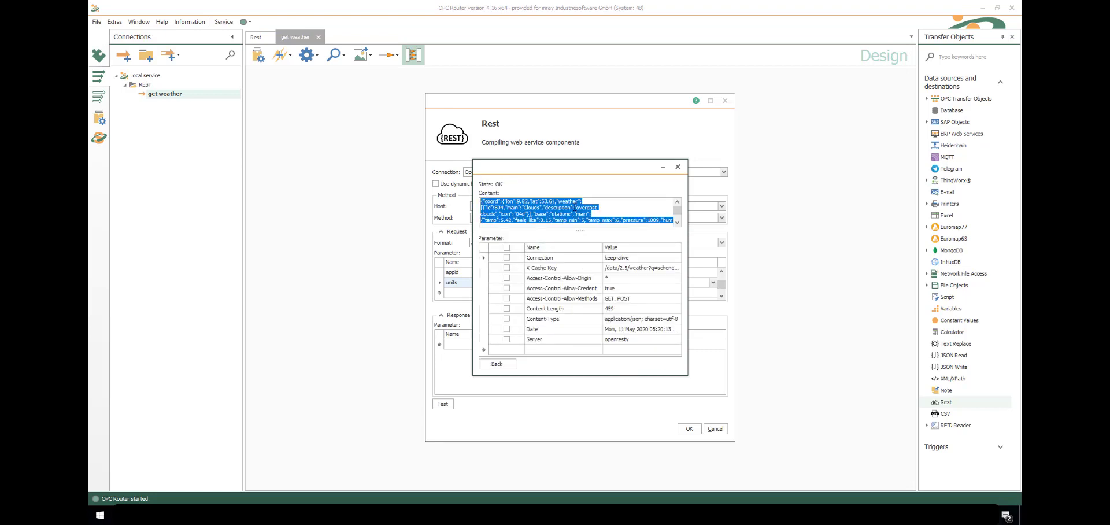
left_click(504, 365)
left_click(663, 364)
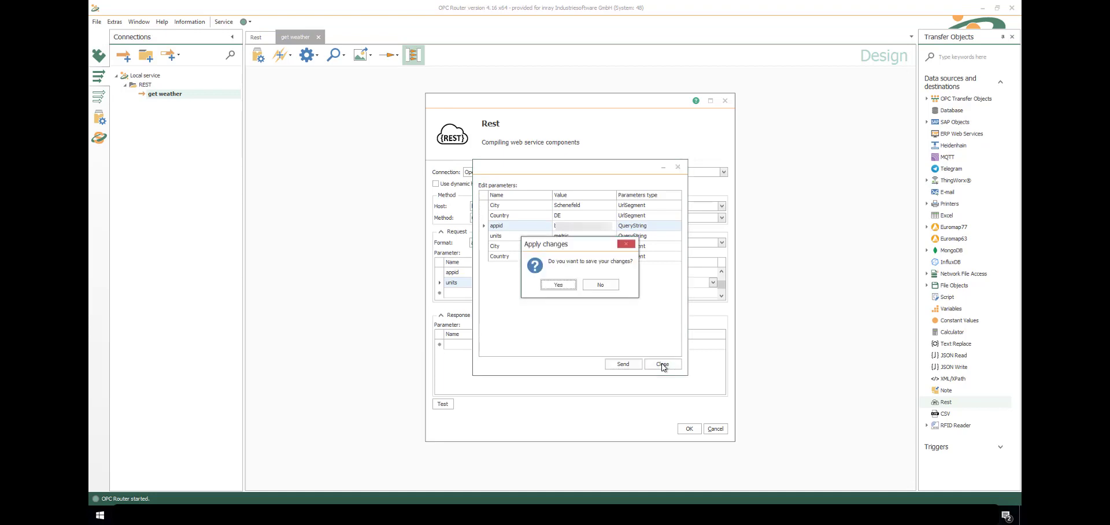
left_click(611, 287)
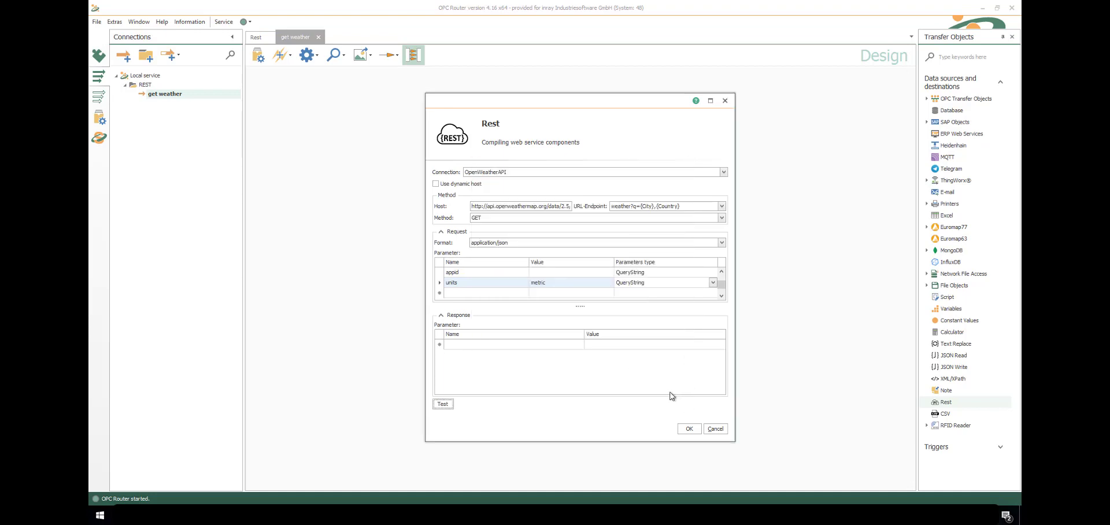
left_click(685, 428)
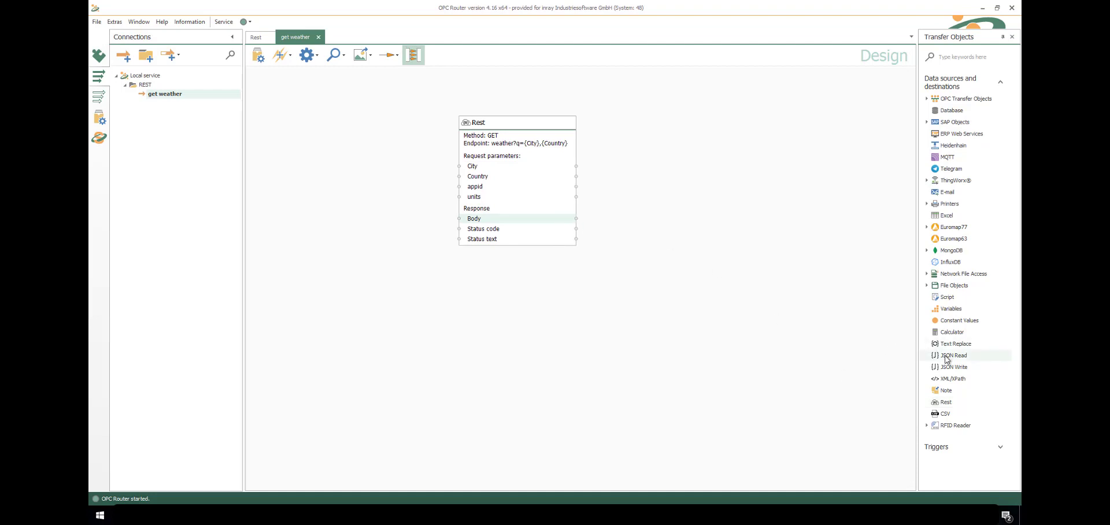
- Add a JSON Read transfer object beside the Rest object and load the copied response as its JSON document structure
left_click_drag(957, 355, 678, 218)
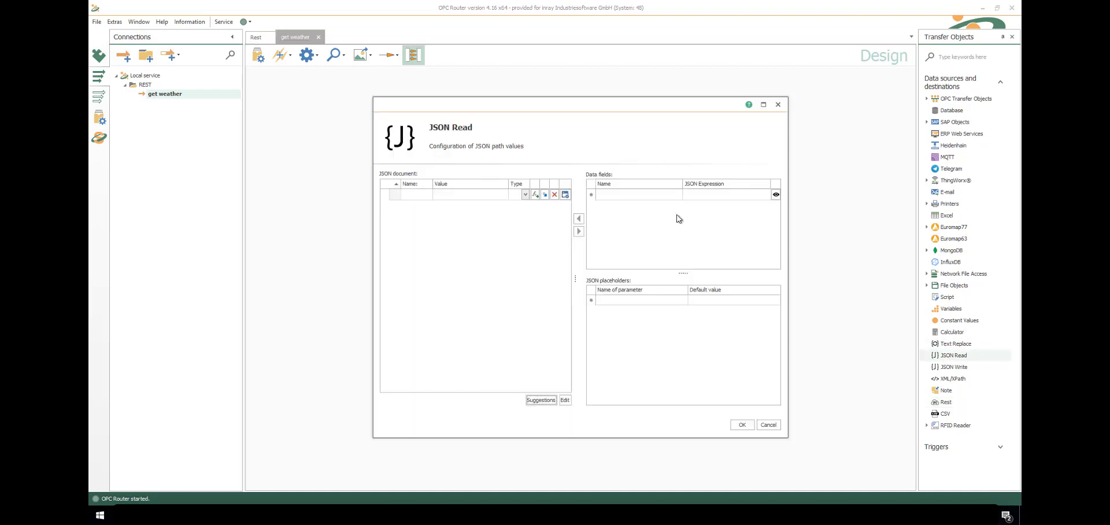
left_click(565, 400)
key("ctrl+v")
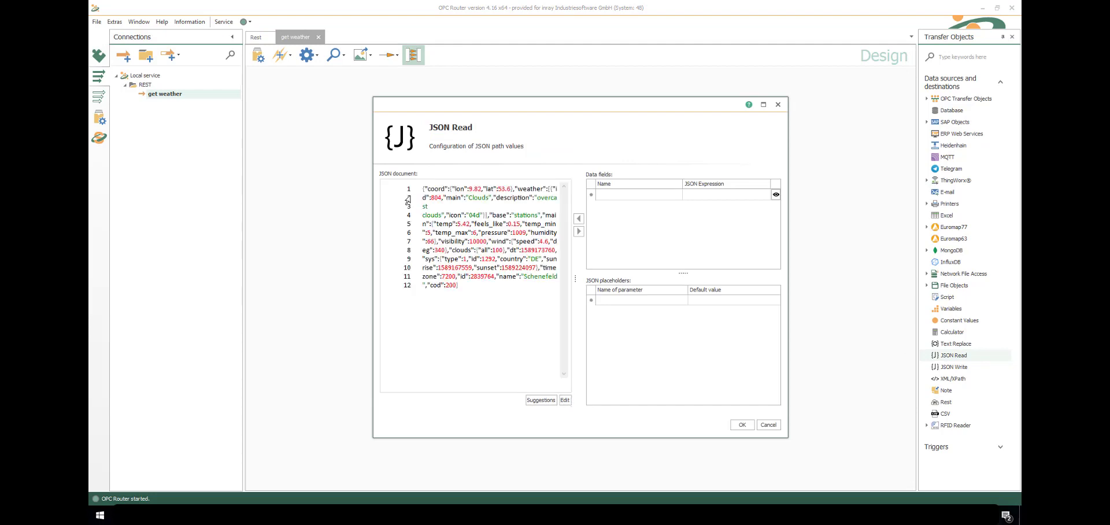
left_click(564, 400)
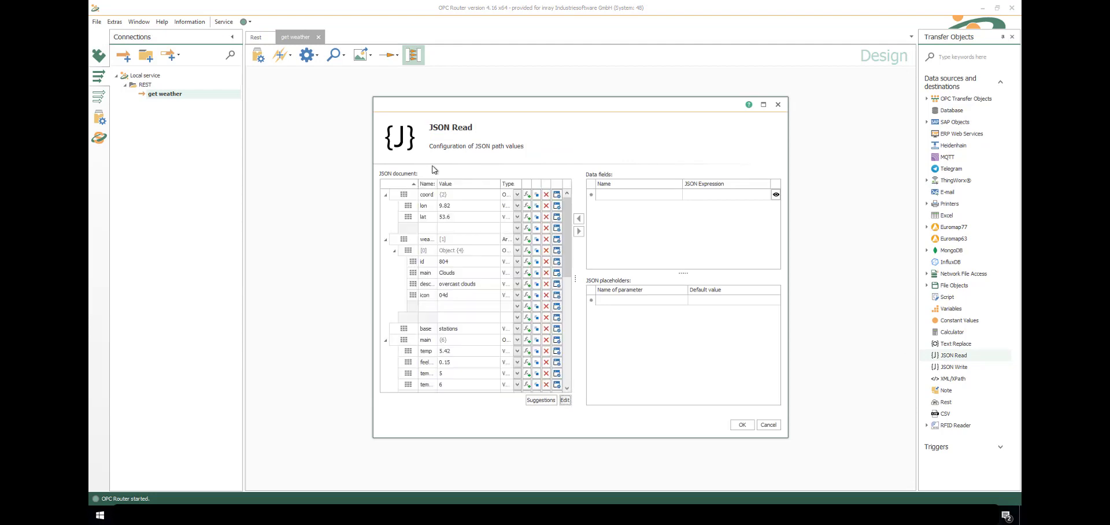
- Add data fields for weather description, temp, feels_like, pressure, humidity, wind speed and wind deg, and link the Rest response Body to the Json input
left_click(525, 285)
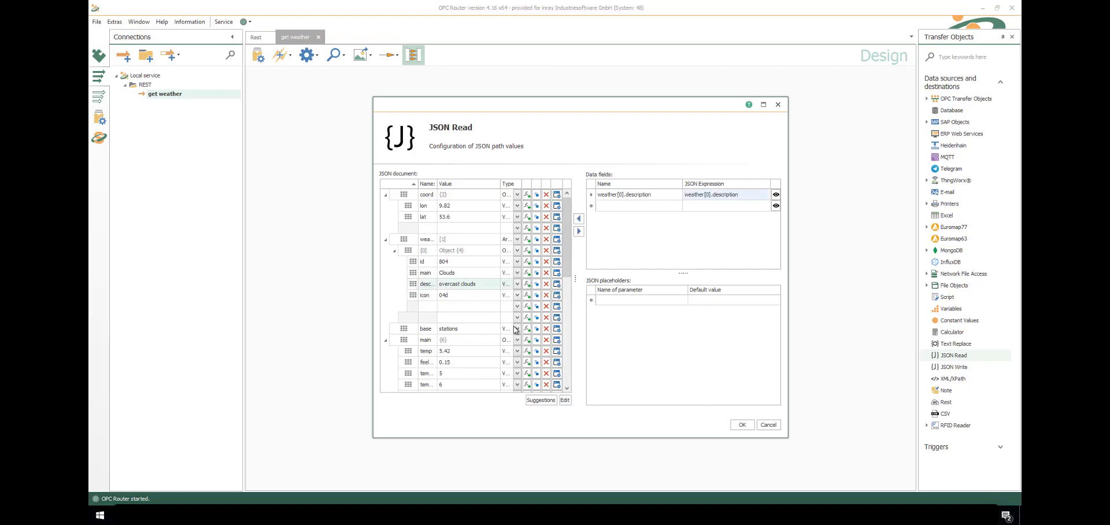
left_click(526, 351)
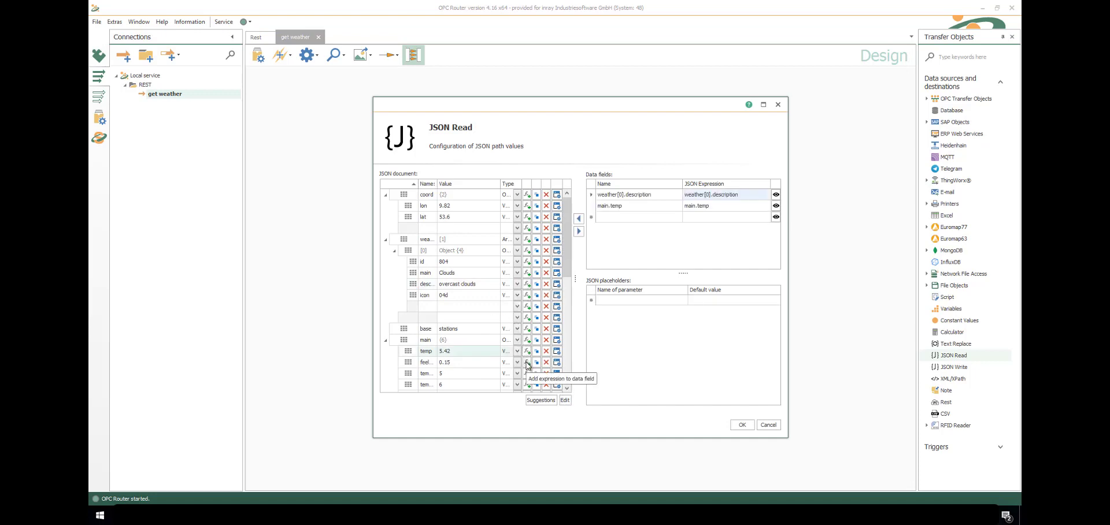
left_click(527, 363)
left_click_drag(571, 260, 570, 317)
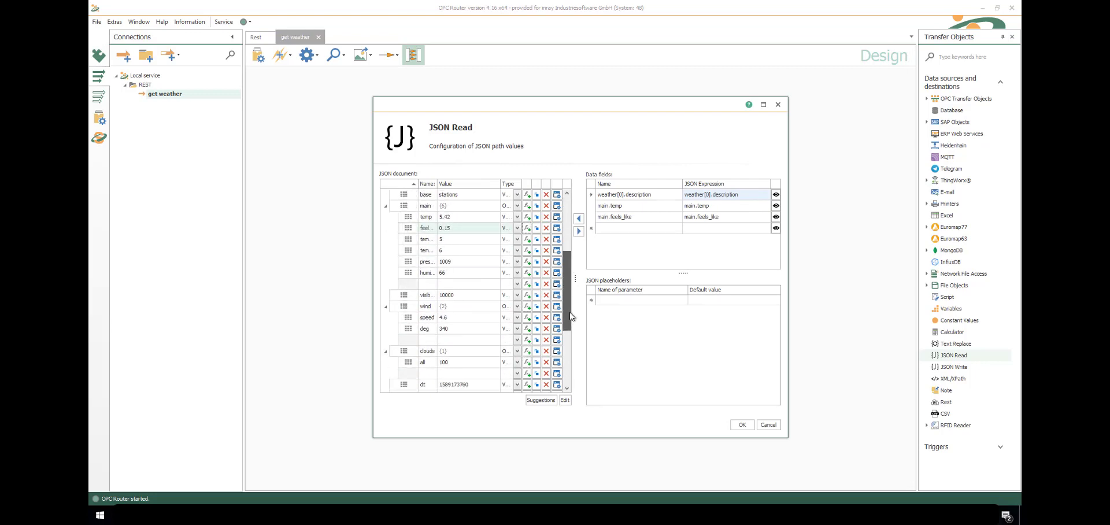
left_click(526, 261)
left_click(527, 273)
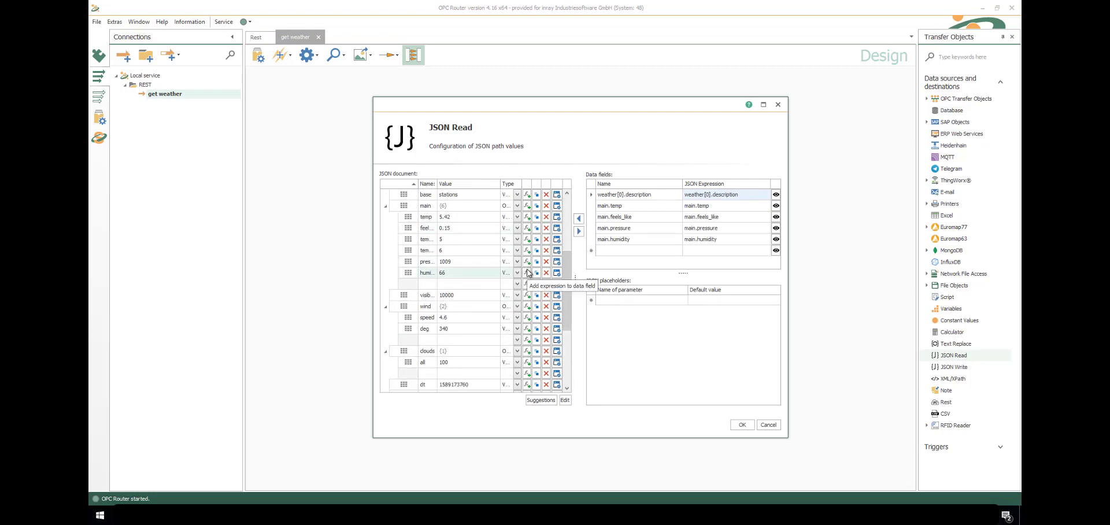
left_click(527, 318)
left_click(527, 329)
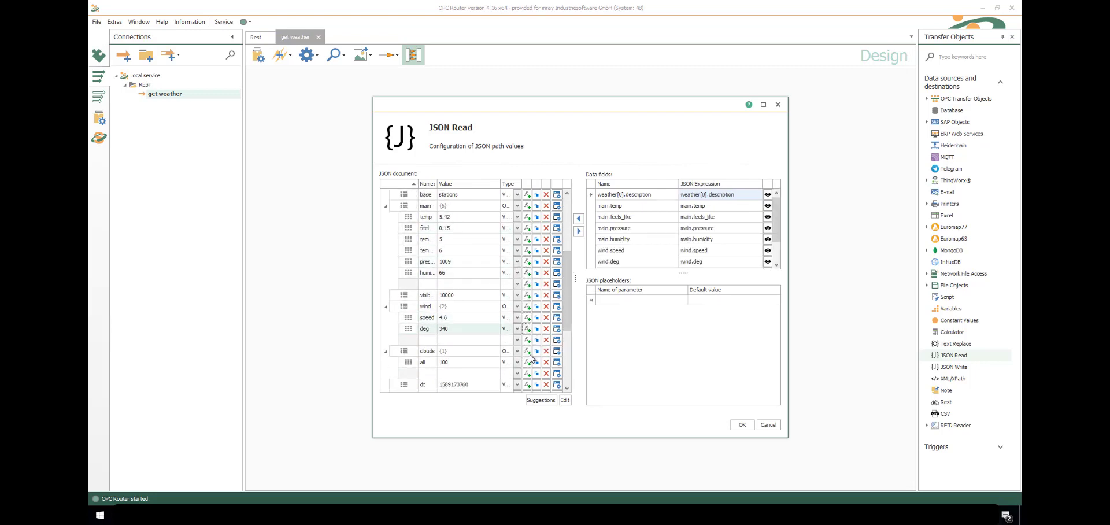
left_click(742, 425)
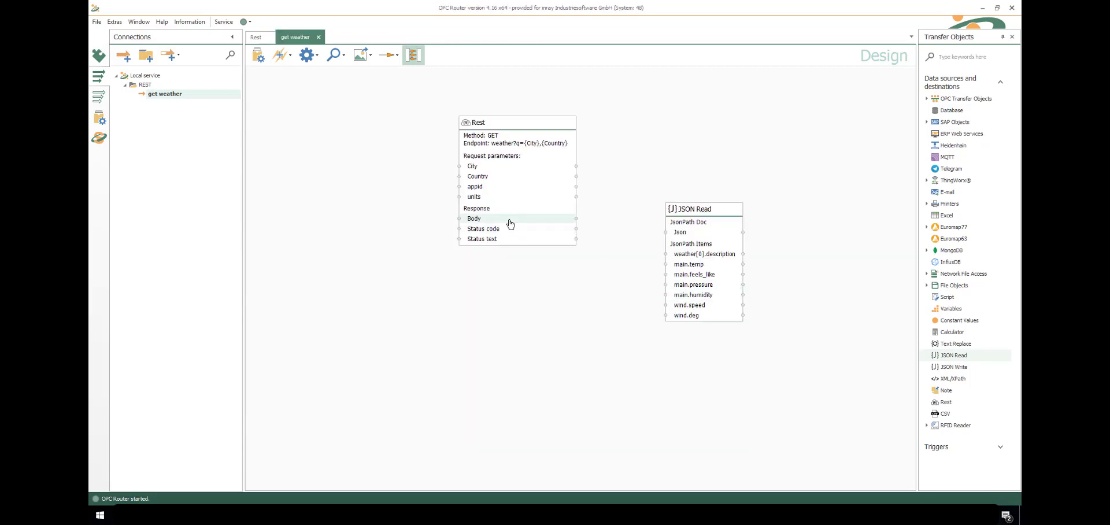
left_click_drag(510, 224, 688, 235)
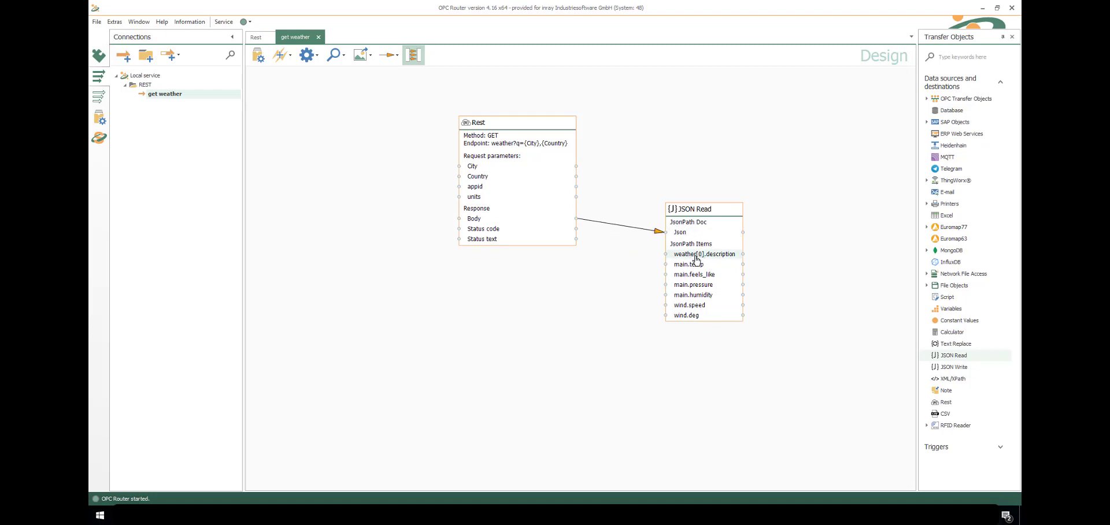
- Change the weather description field's JSON expression to weather[*].description and shorten its name to description
double_click(700, 258)
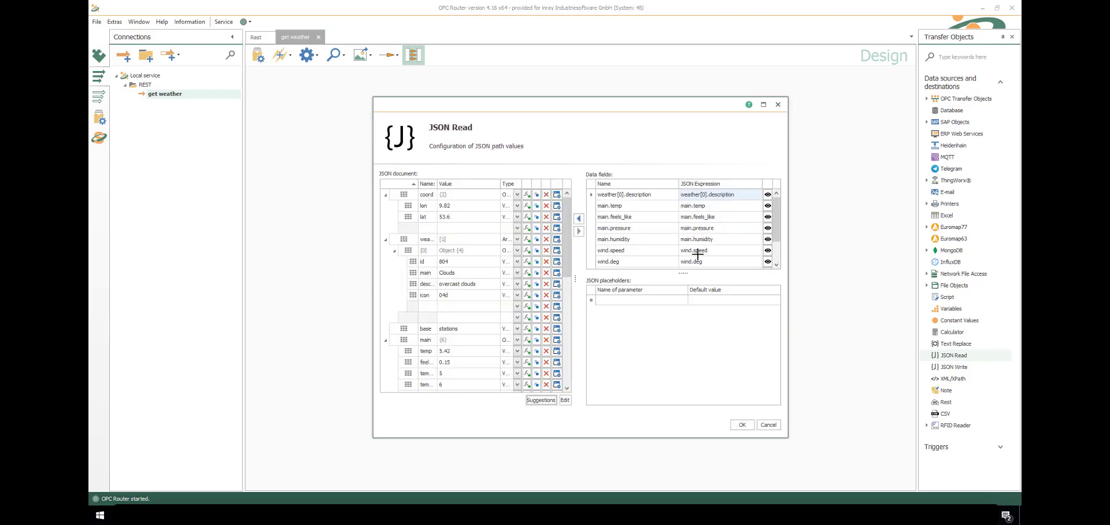
left_click(706, 195)
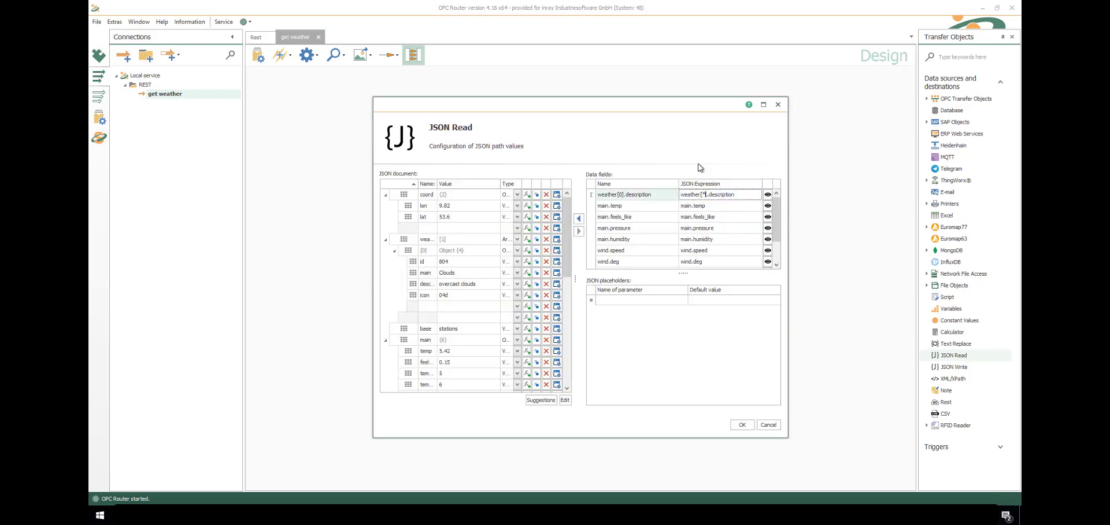
type("*")
left_click(627, 195)
left_click_drag(625, 196, 591, 201)
key("BackSpace")
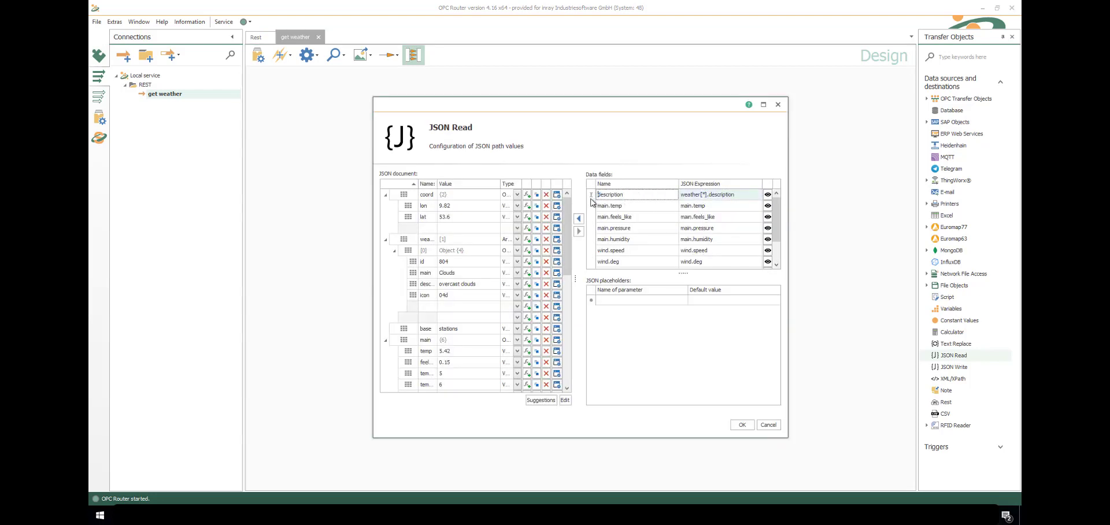
left_click(739, 426)
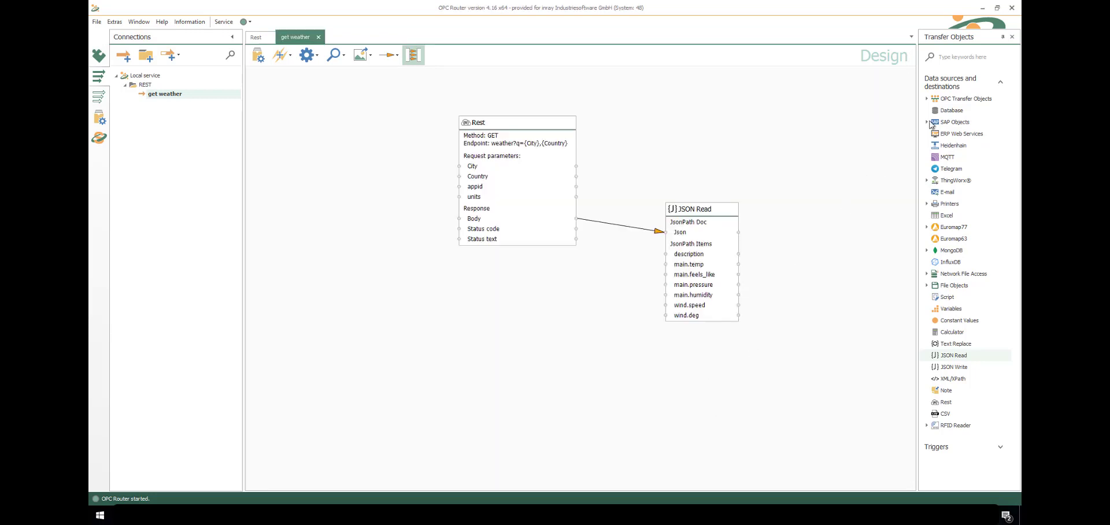
- Add a Database transfer object beside JSON Read and set it to insert into the WeatherData table of TrainingDB
left_click_drag(951, 110, 805, 243)
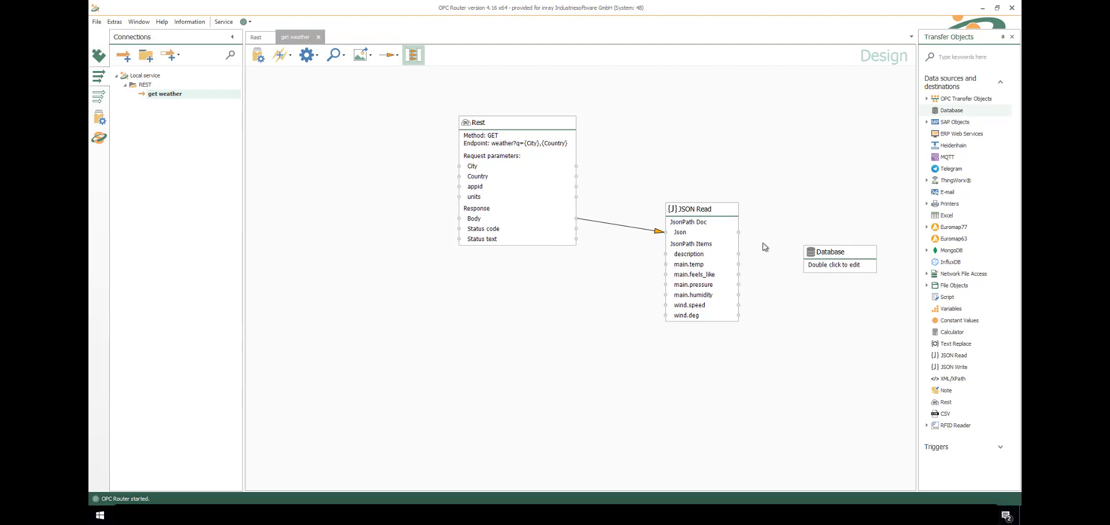
double_click(827, 253)
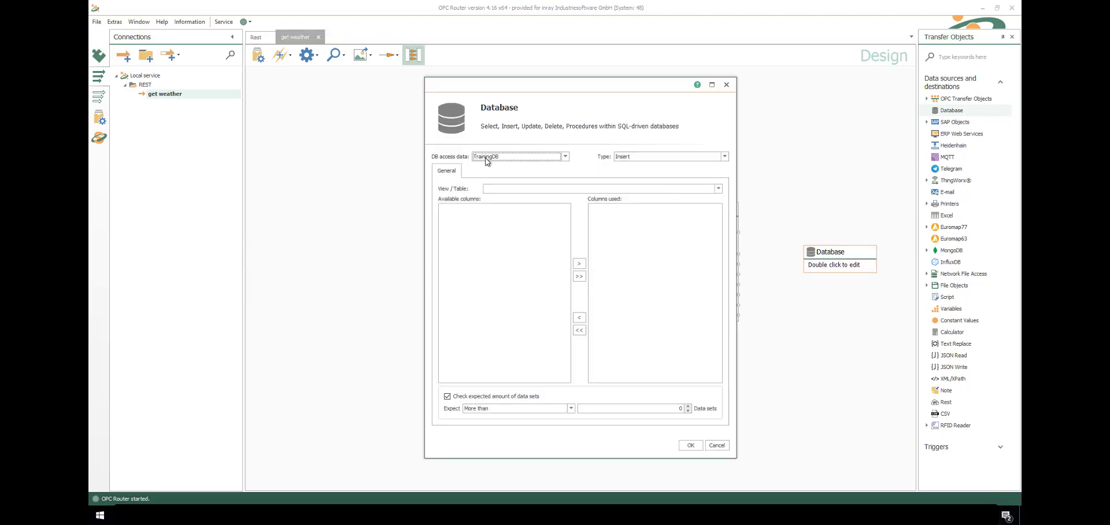
left_click(723, 157)
left_click(724, 157)
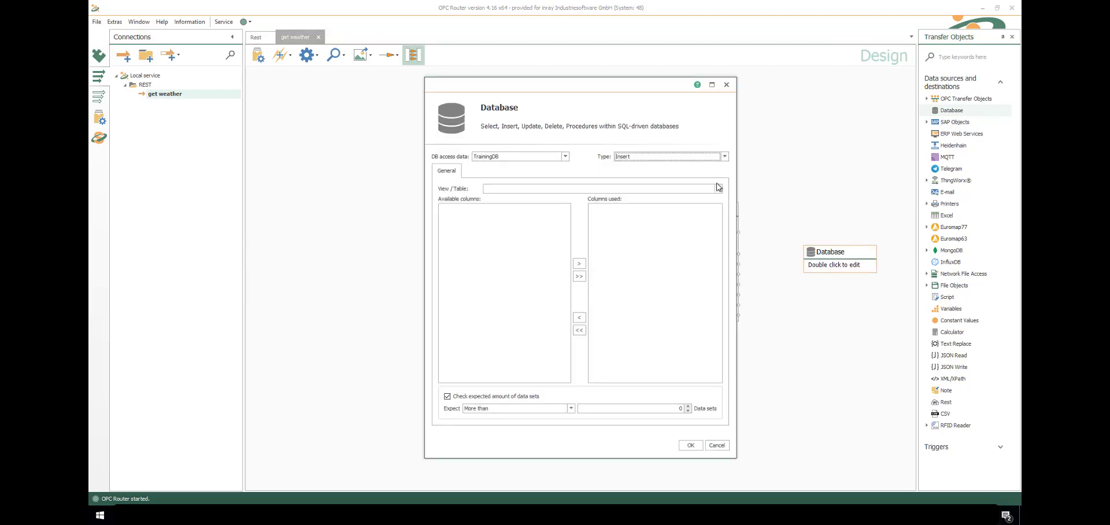
left_click(718, 188)
left_click(542, 290)
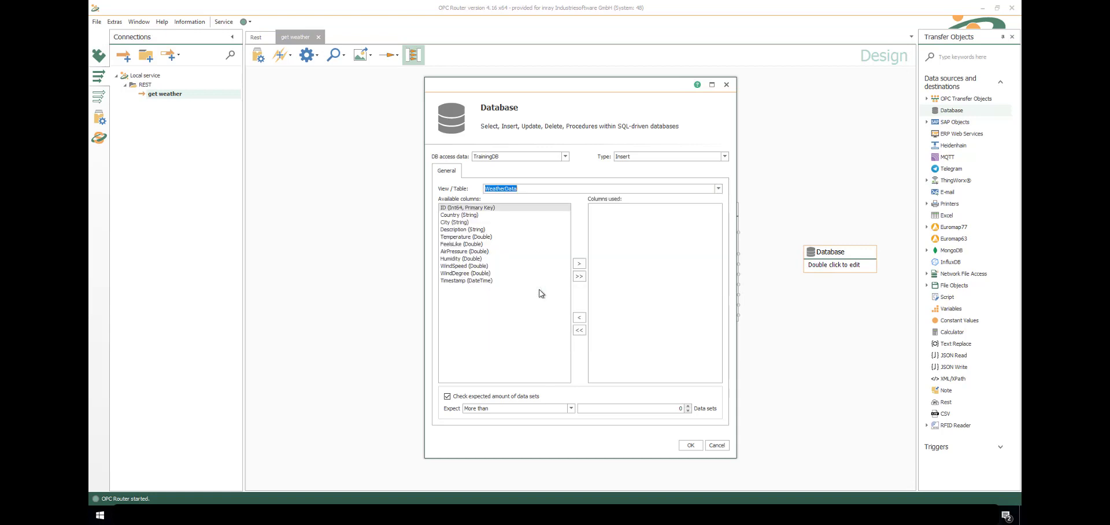
- Use every WeatherData column from Country to Timestamp, leaving out the ID primary key, and accept the Database configuration
double_click(468, 215)
double_click(469, 215)
double_click(468, 216)
double_click(469, 215)
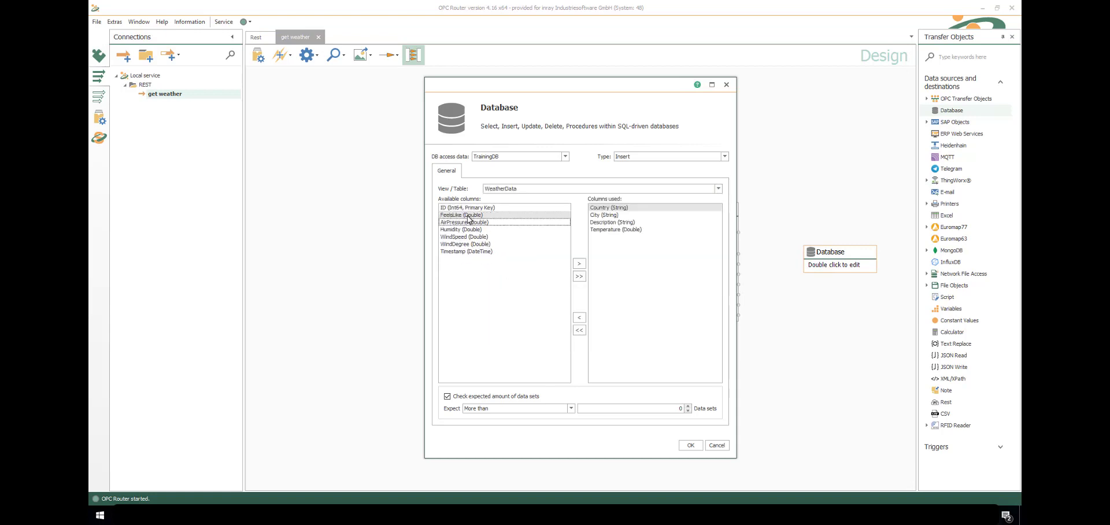
double_click(468, 216)
double_click(468, 215)
double_click(468, 216)
double_click(469, 216)
double_click(468, 216)
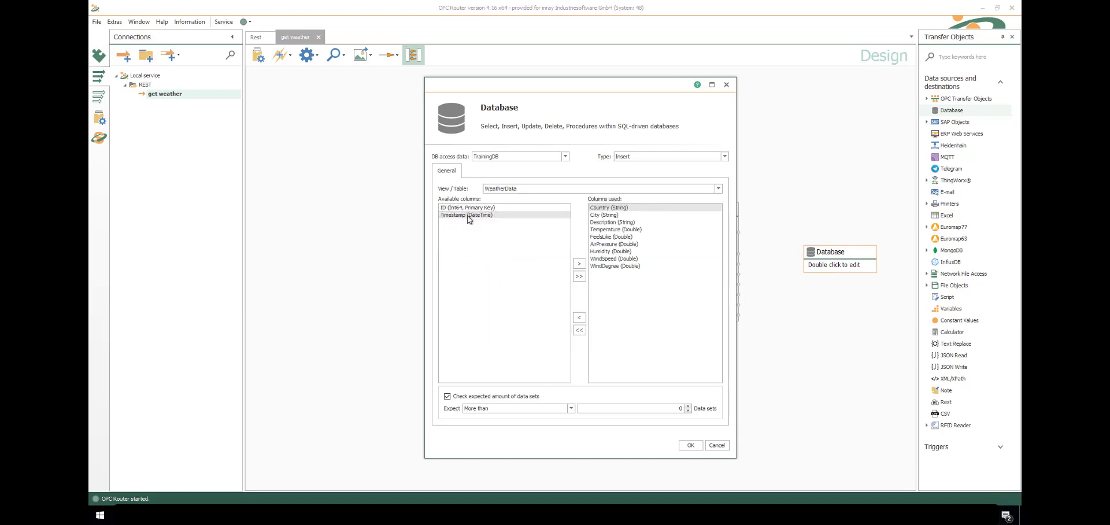
double_click(468, 216)
left_click(689, 445)
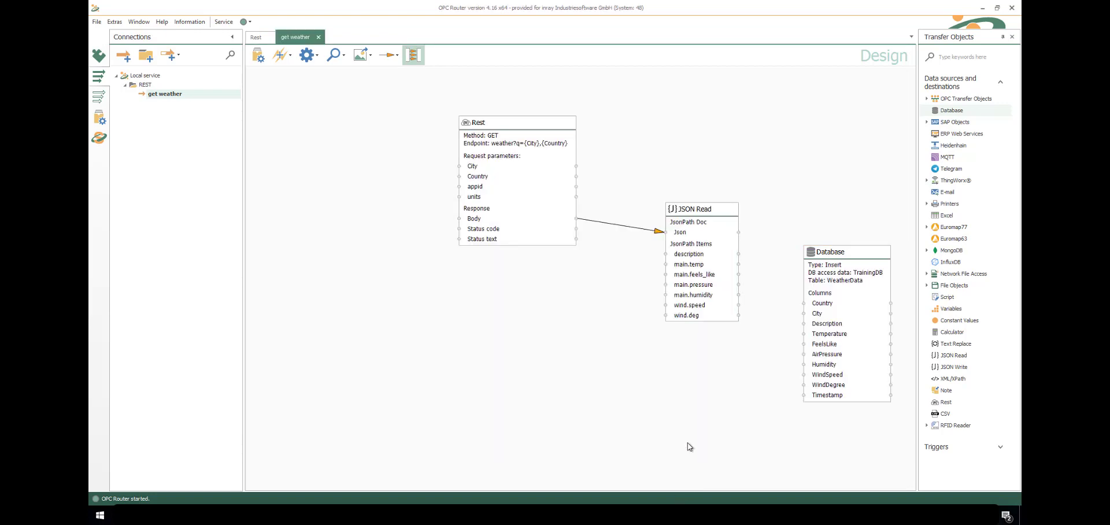
- Link the seven JSON Read items, from description to wind.deg, to the matching Database columns, from Description to WindDegree
mouse_move(703, 260)
left_mouse_down()
mouse_move(714, 285)
mouse_move(815, 338)
mouse_move(760, 298)
mouse_move(829, 333)
left_mouse_up()
left_click_drag(701, 275, 821, 354)
mouse_move(717, 296)
left_mouse_down()
mouse_move(849, 367)
mouse_move(829, 375)
left_mouse_up()
mouse_move(700, 318)
left_mouse_down()
mouse_move(832, 381)
mouse_move(830, 391)
left_mouse_up()
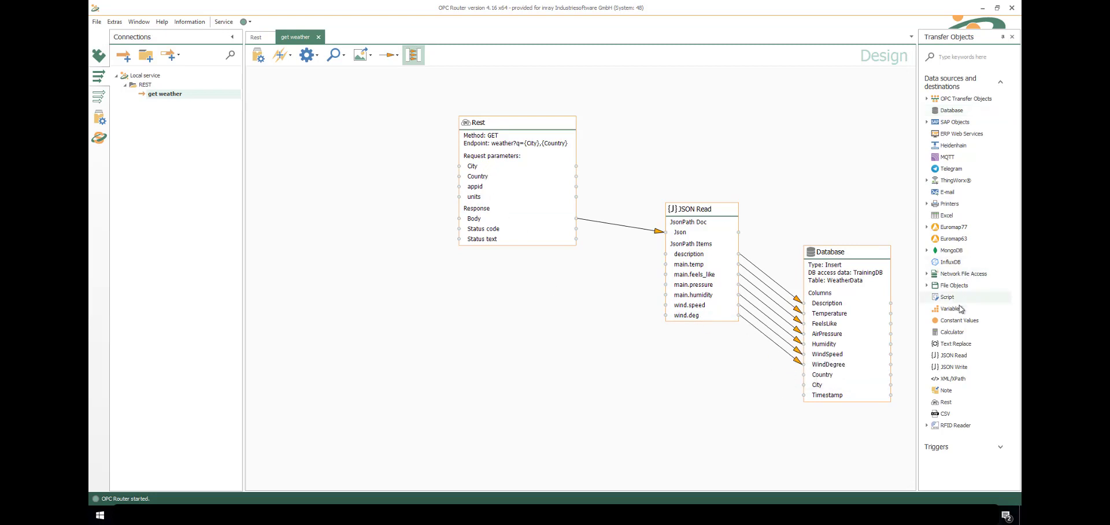
- Add a Constant Values object before the Rest object with the values Schenefeld, DE, metric and the pasted API key
left_click_drag(957, 320, 270, 216)
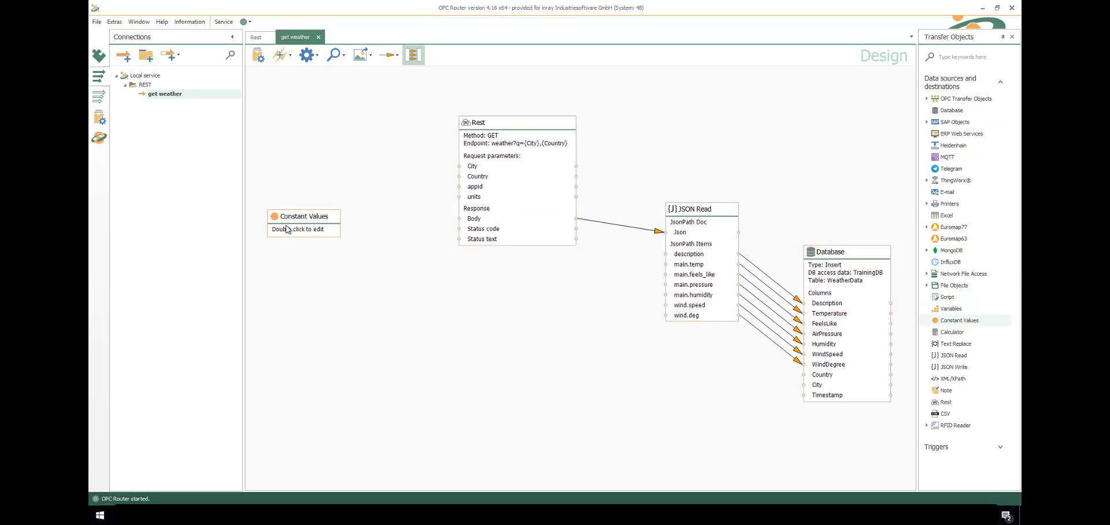
left_click_drag(527, 141, 285, 176)
type("Schenefeld")
key("Return")
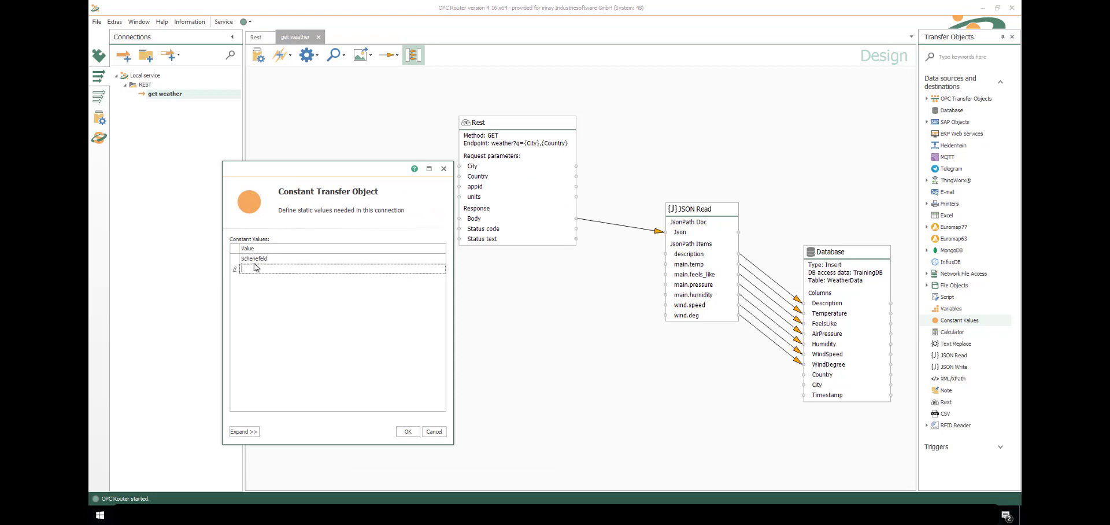
type("DE")
key("Return")
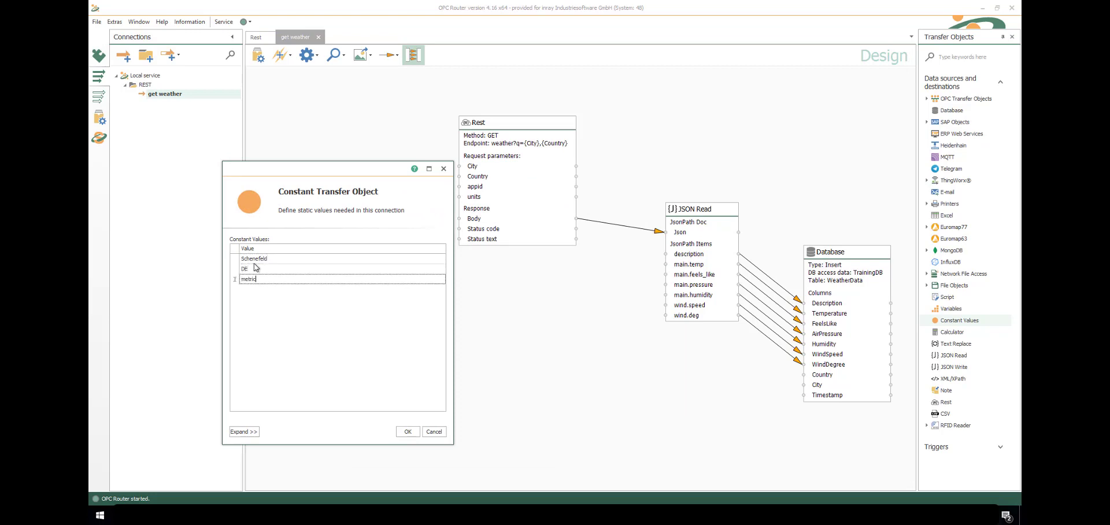
type("metric")
key("Return")
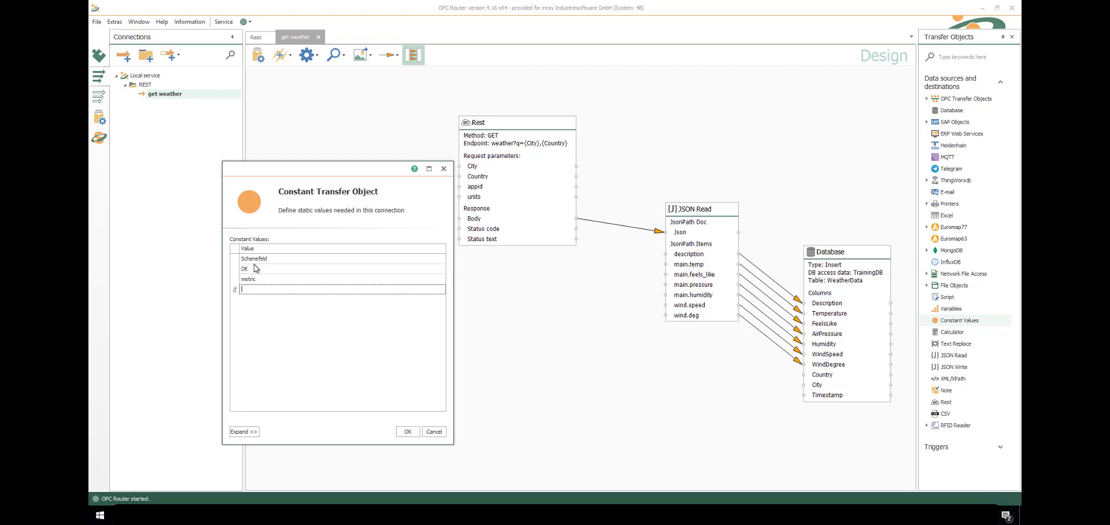
key("ctrl+v")
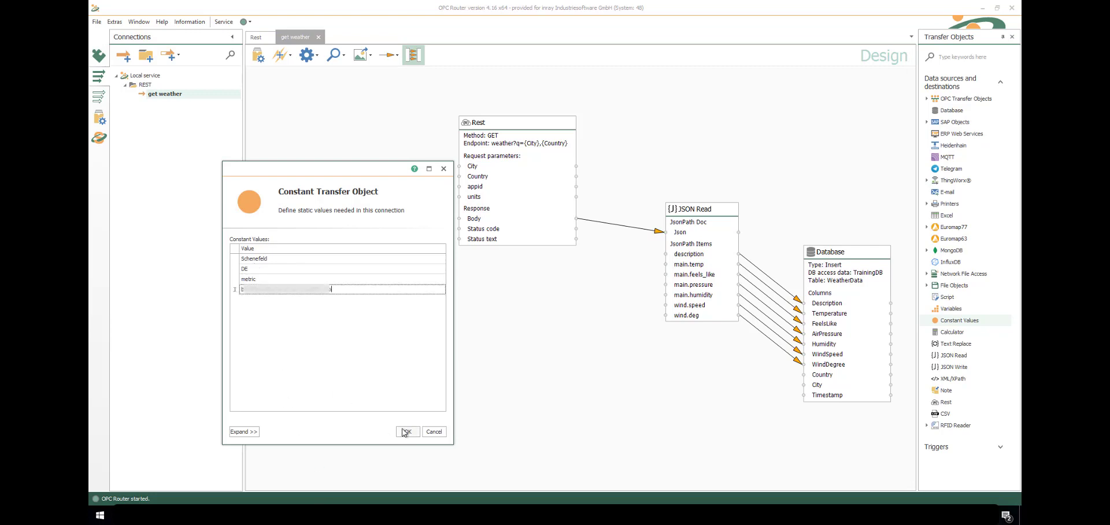
left_click(404, 433)
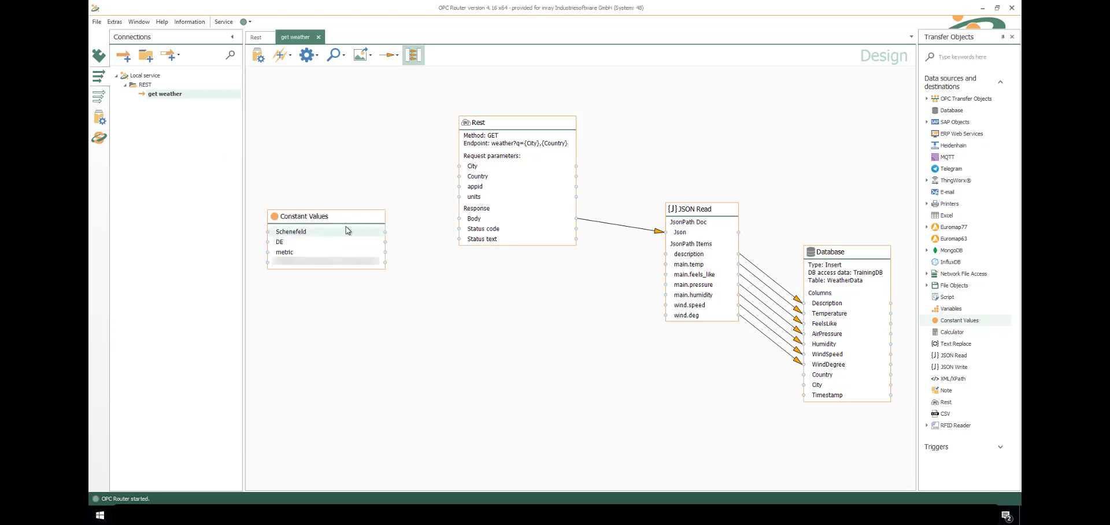
- Link the constants to the Rest request parameters: Schenefeld to City, DE to Country, metric to units and the API key to appid
left_click_drag(350, 231, 469, 167)
left_click_drag(347, 242, 467, 177)
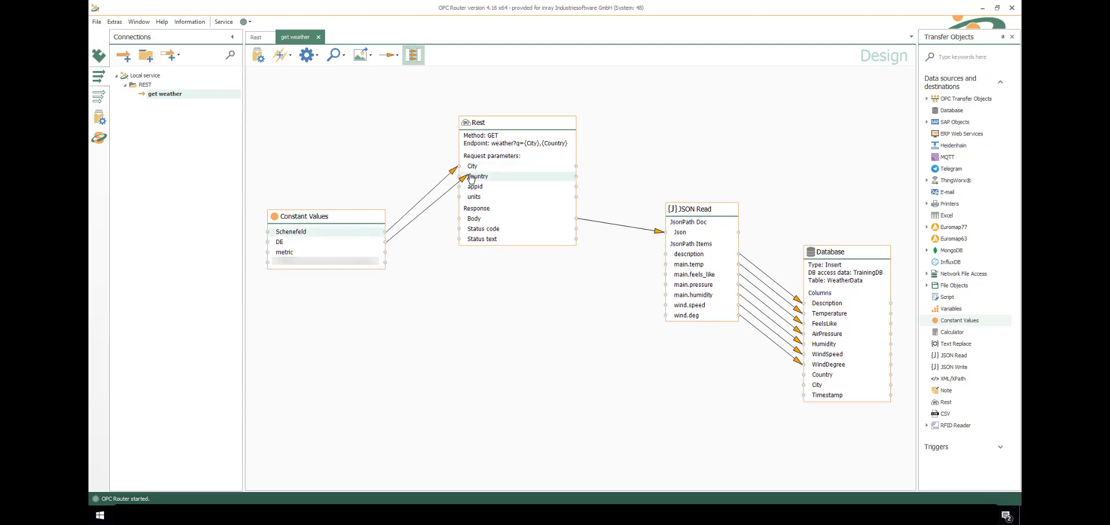
mouse_move(363, 253)
left_mouse_down()
mouse_move(488, 196)
mouse_move(470, 197)
left_mouse_up()
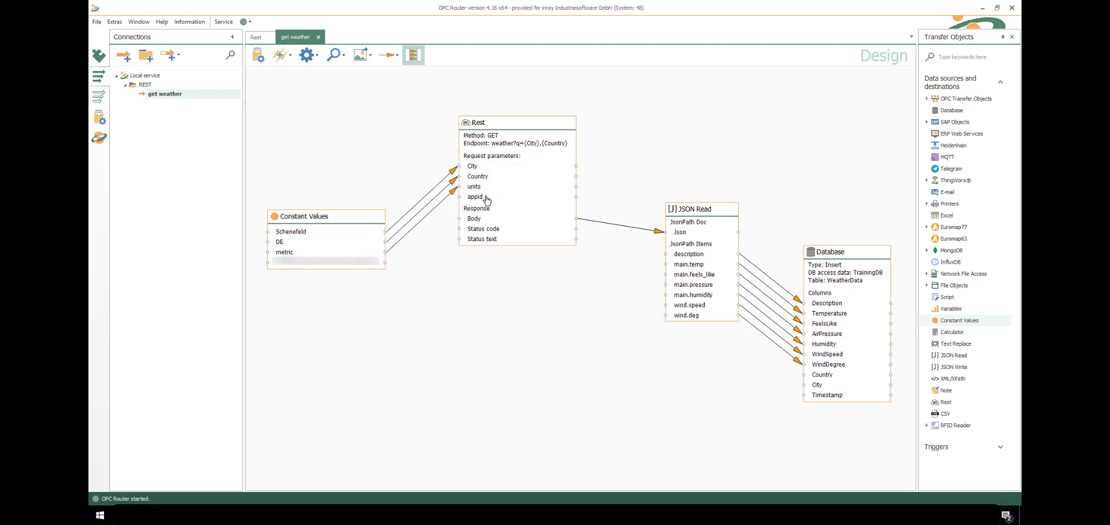
left_click_drag(372, 266, 469, 198)
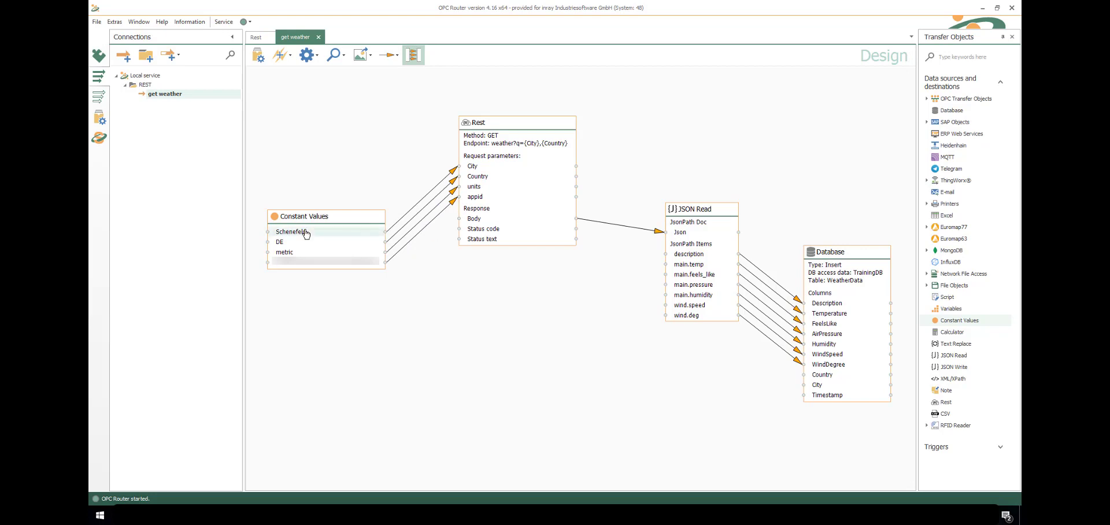
- Link the constant Schenefeld to the Database's City column and the constant DE to its Country column
left_click_drag(318, 232, 808, 384)
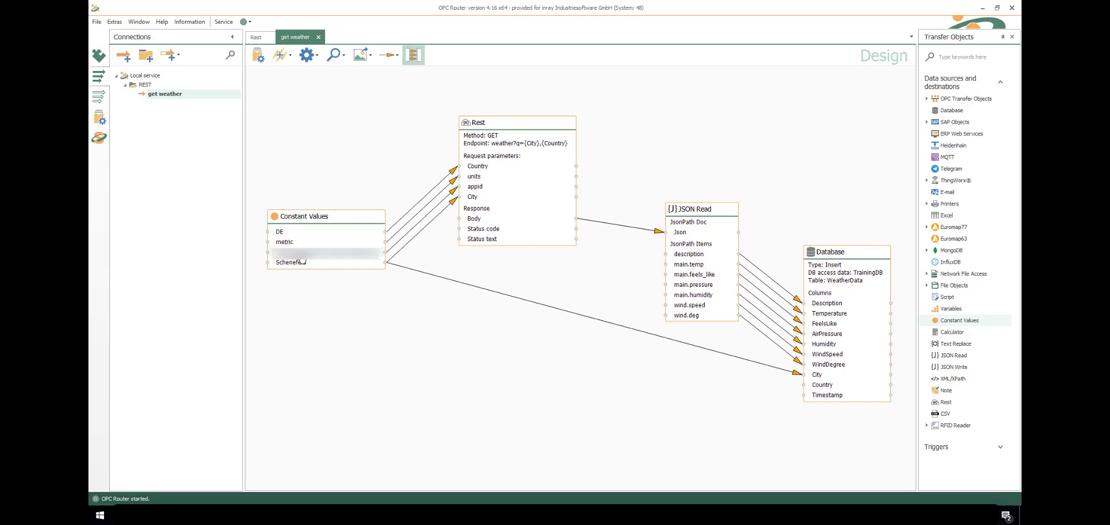
left_click_drag(308, 230, 825, 390)
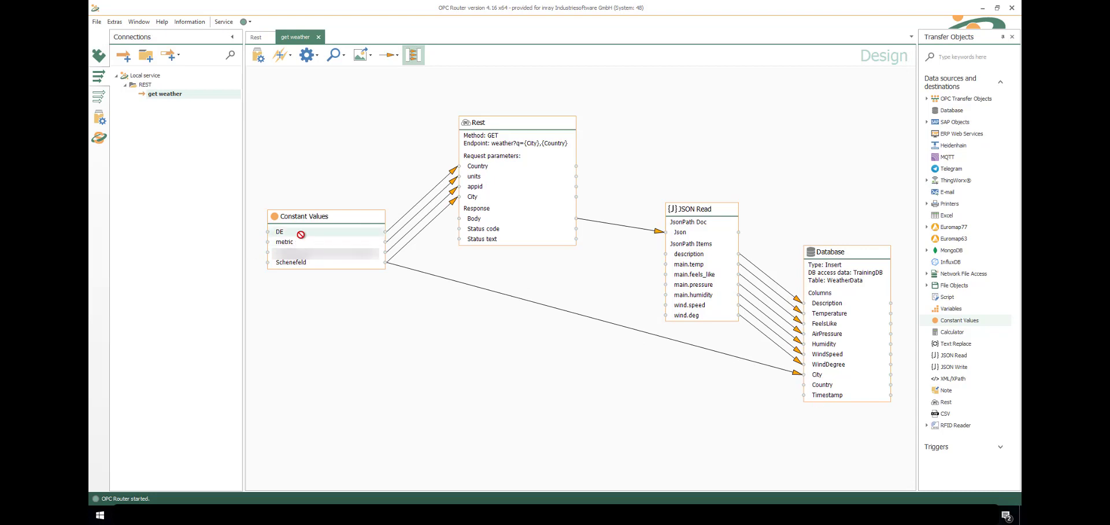
mouse_move(289, 231)
left_mouse_down()
mouse_move(787, 359)
mouse_move(834, 390)
left_mouse_up()
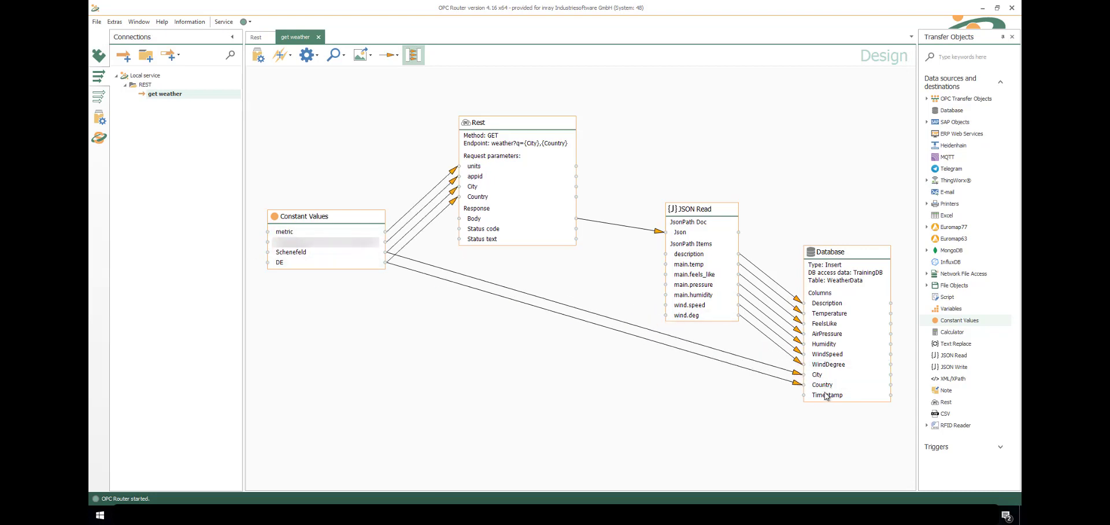
- Add a Variables object containing SystemTimeUTC below the Rest object and link it to the Database's Timestamp column
left_click_drag(948, 308, 468, 368)
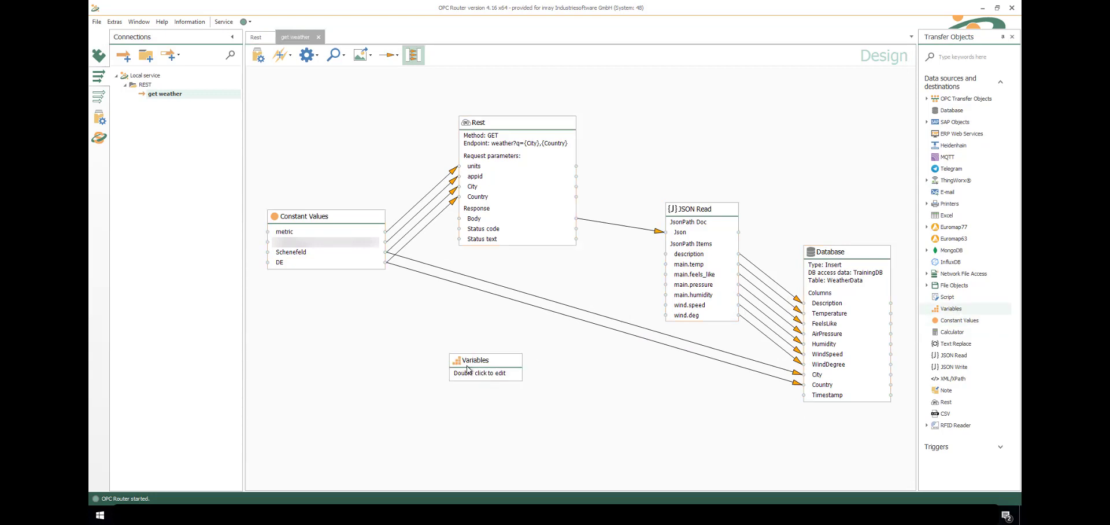
double_click(492, 289)
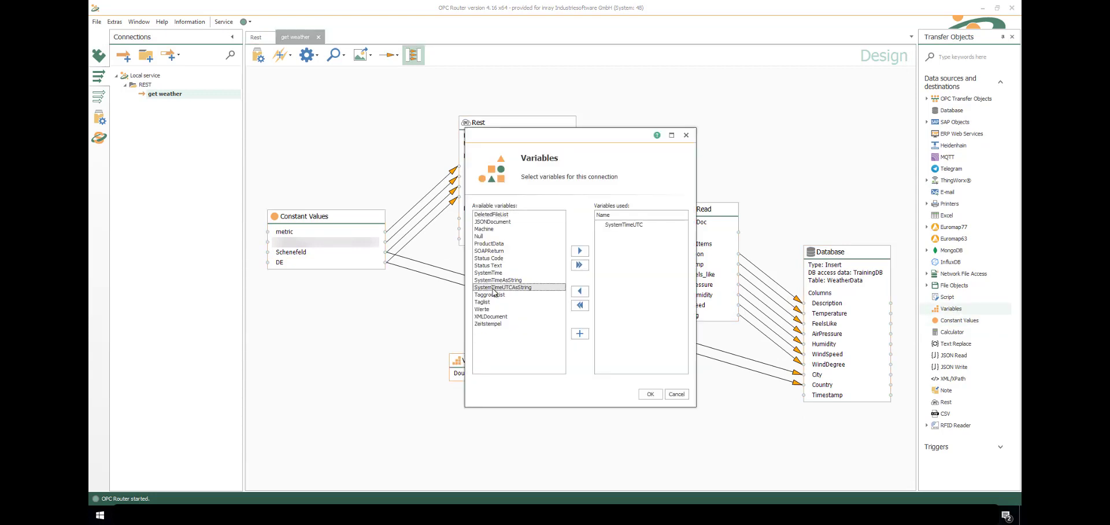
left_click(650, 394)
left_click_drag(522, 375, 821, 398)
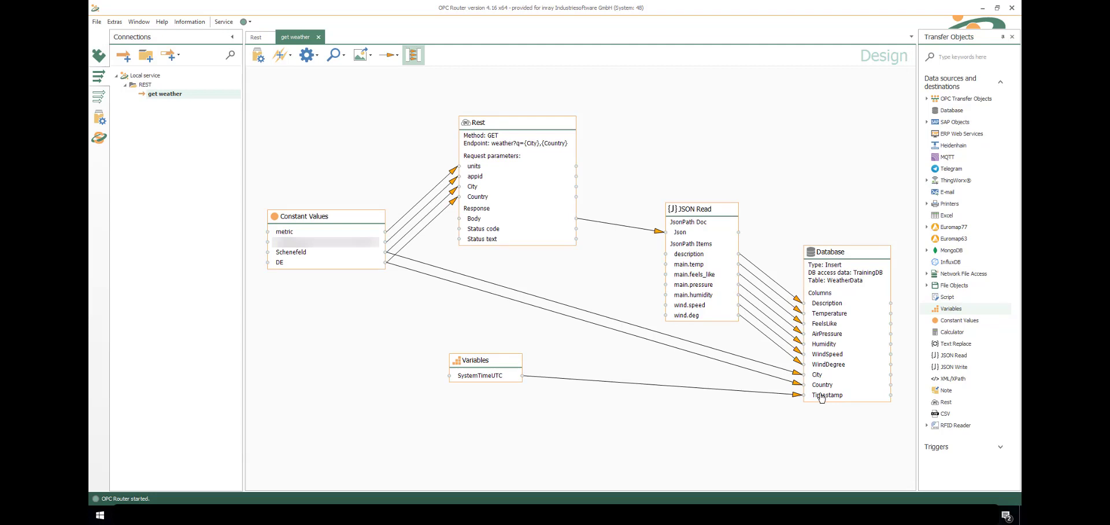
- Add a Time trigger above the Constant Values object with a periodic transfer interval of 5 seconds
left_click(1000, 446)
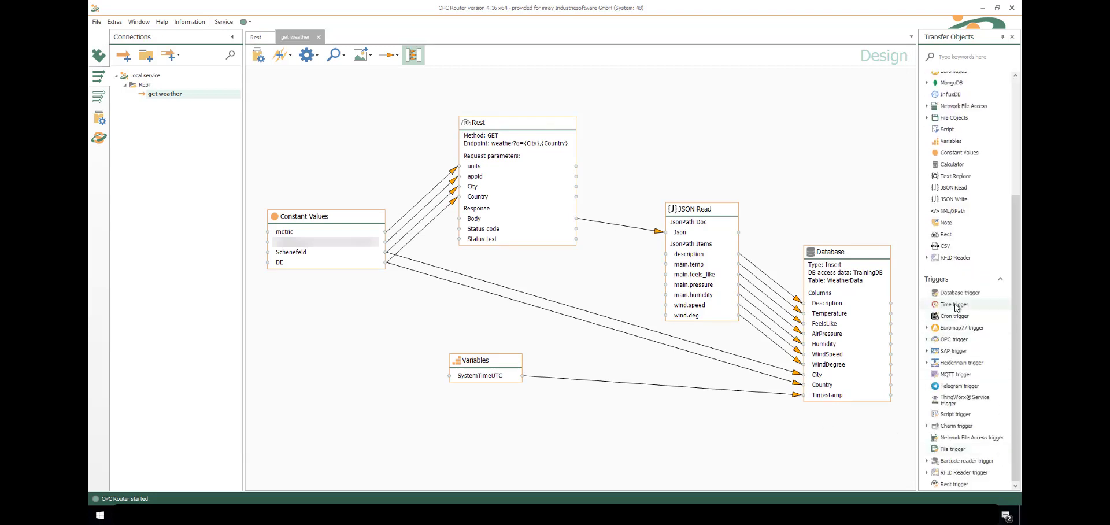
left_click_drag(955, 306, 340, 145)
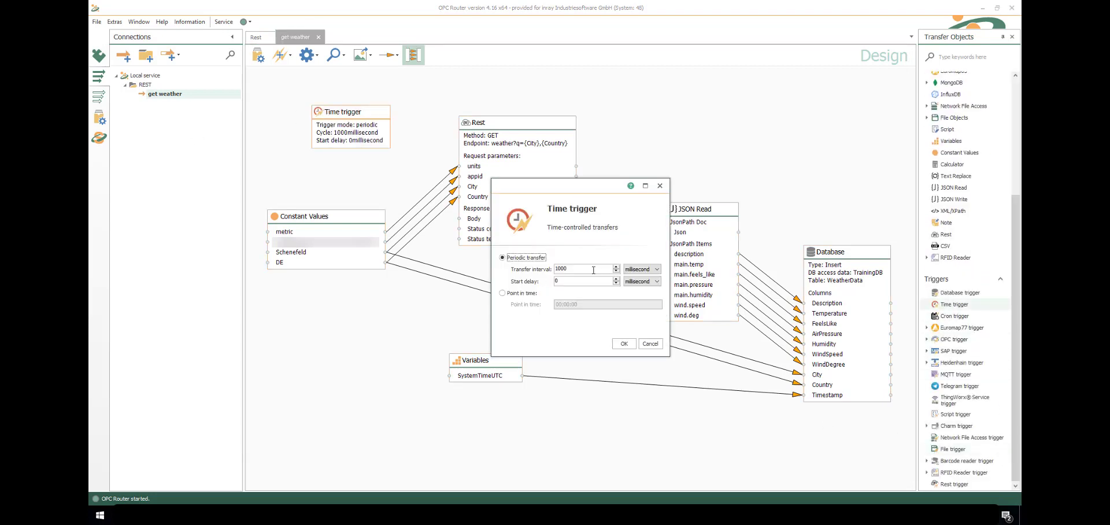
double_click(593, 270)
type("5")
left_click(641, 270)
left_click(640, 291)
left_click(624, 344)
- Take the get weather connection productive and open the runtime state view
left_click(257, 58)
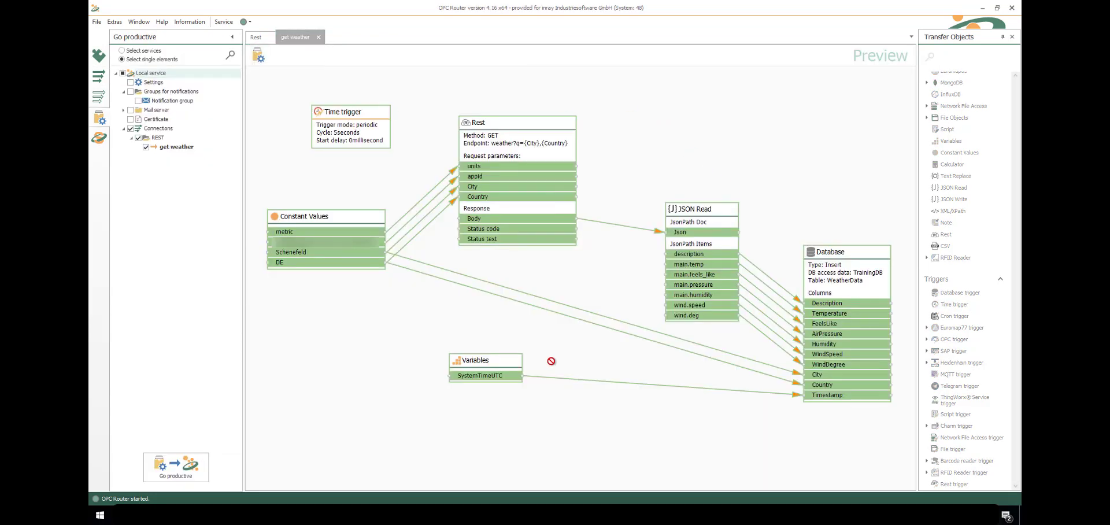
left_click(261, 56)
left_click(100, 139)
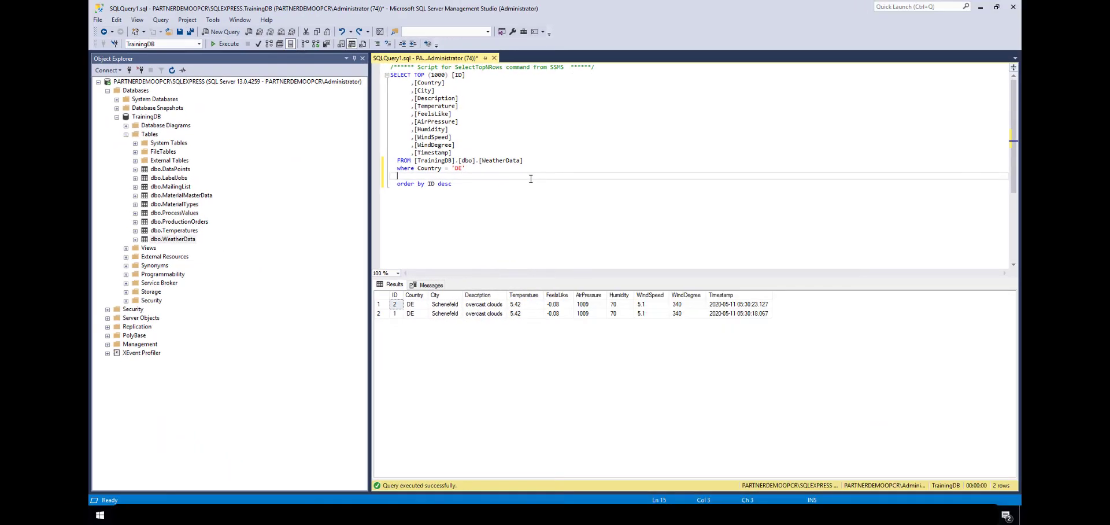
- Switch to SQL Server Management Studio and rerun the WeatherData query to check for newly inserted rows
left_click(227, 44)
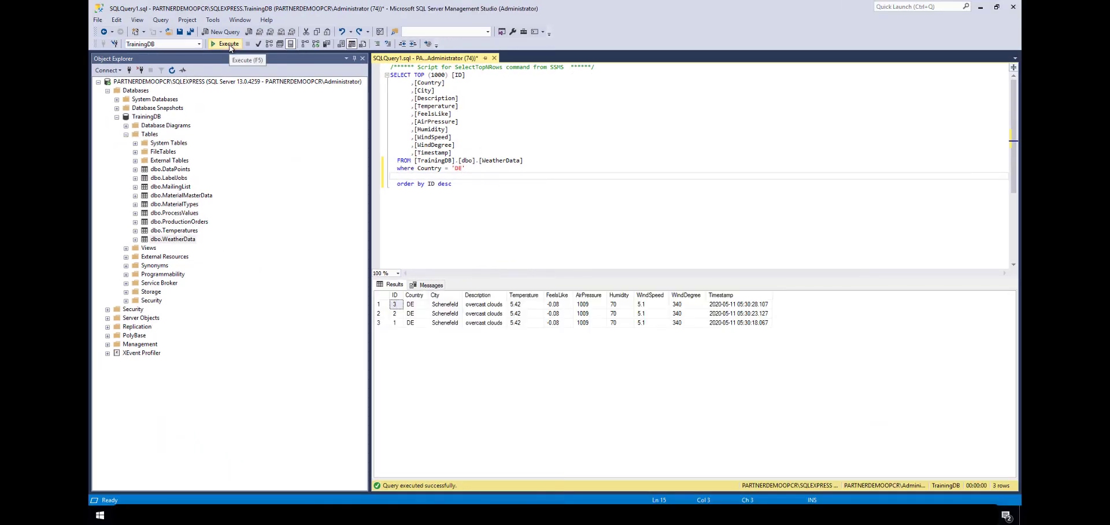
left_click(230, 46)
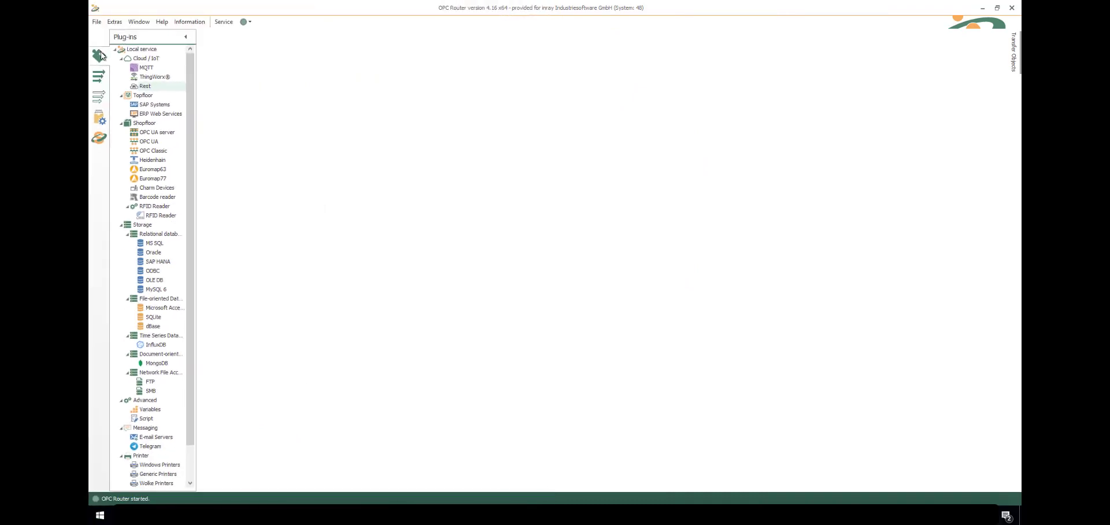
- Return to OPC Router and review the settings of the OPCRouterAsARESTService REST API in the Rest plug-in
left_click(145, 85)
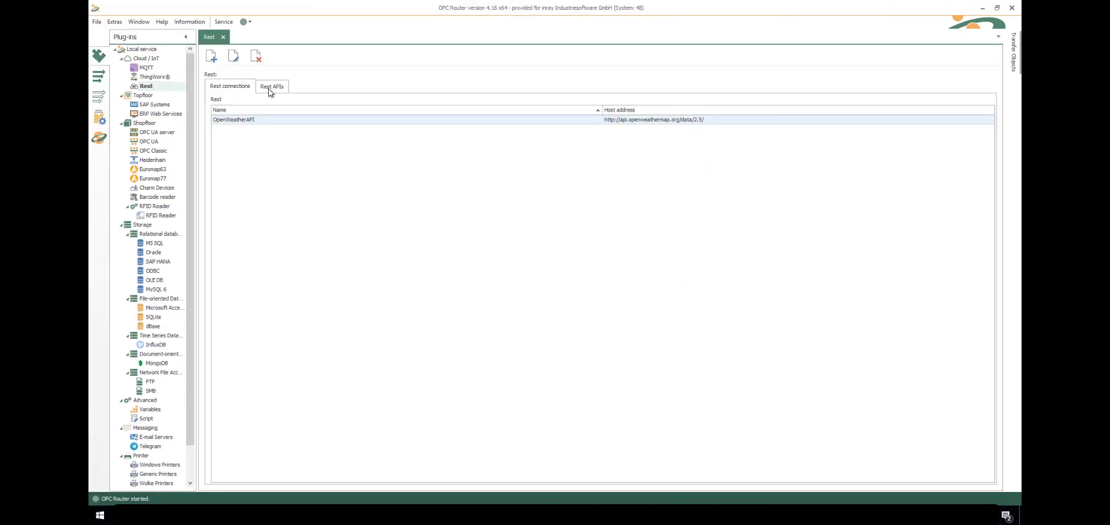
left_click(269, 89)
double_click(339, 120)
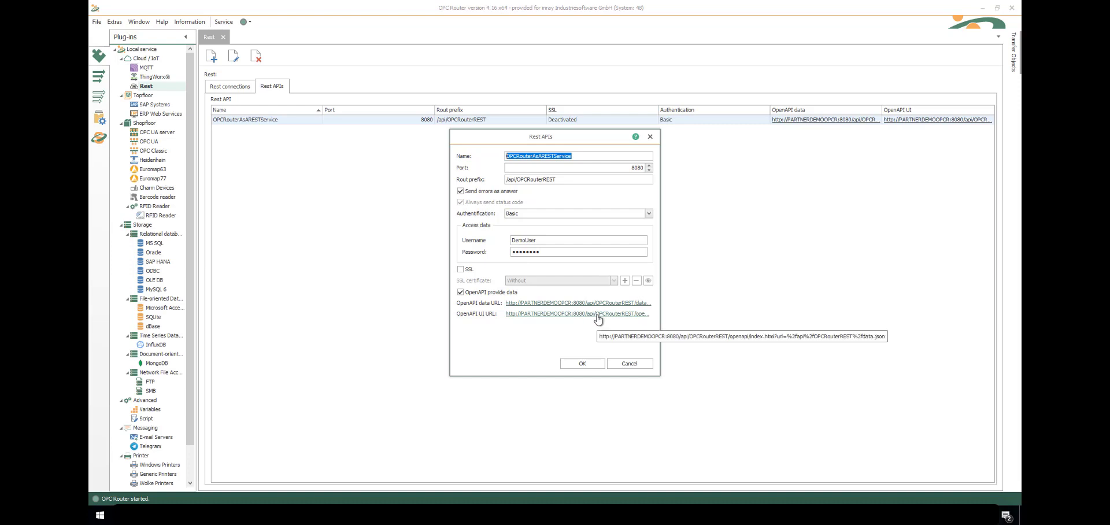
left_click(581, 363)
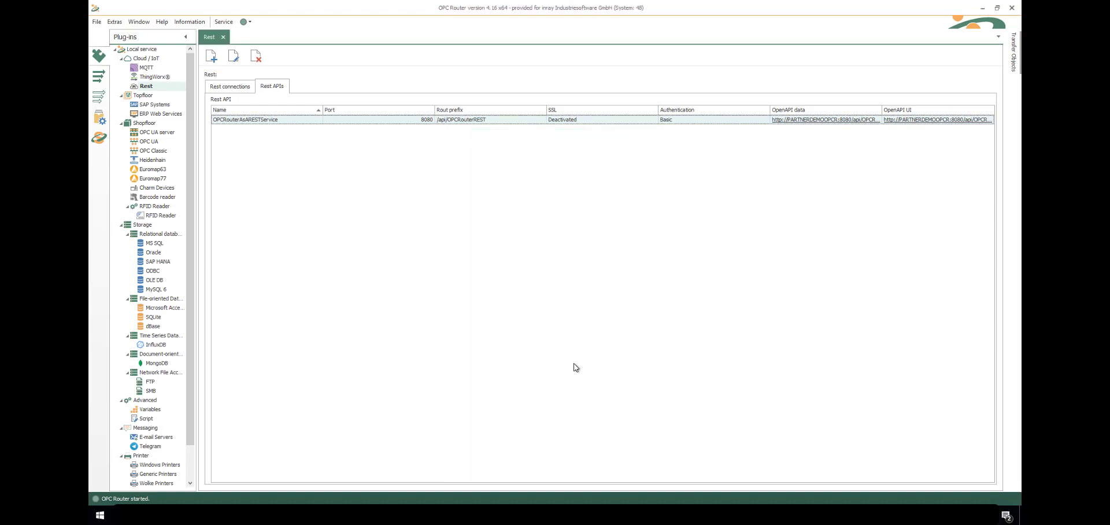
- Take the configuration productive and open the OPCRouterAsARESTService OpenAPI UI in Google Chrome with Always use this app turned off
left_click(96, 115)
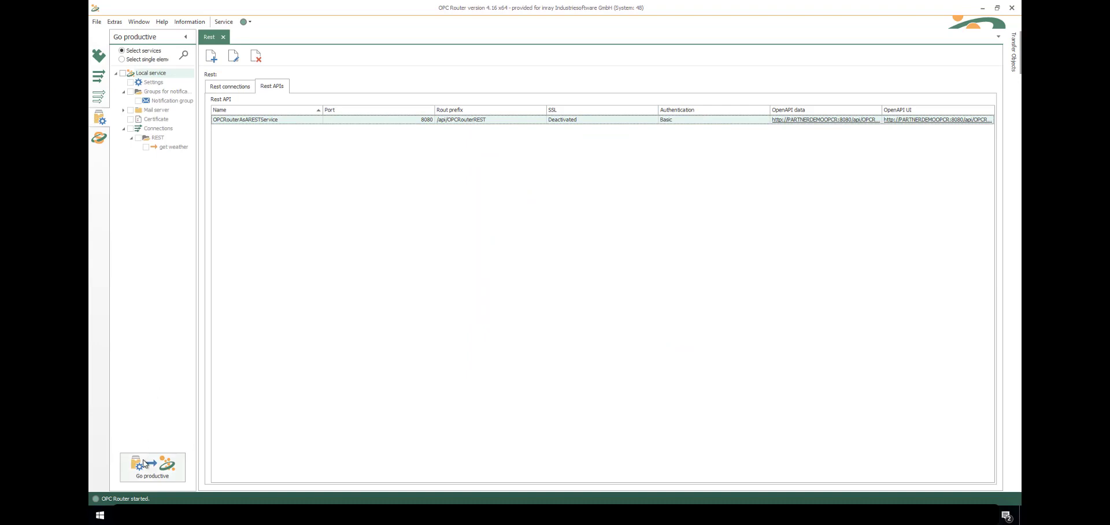
left_click(98, 137)
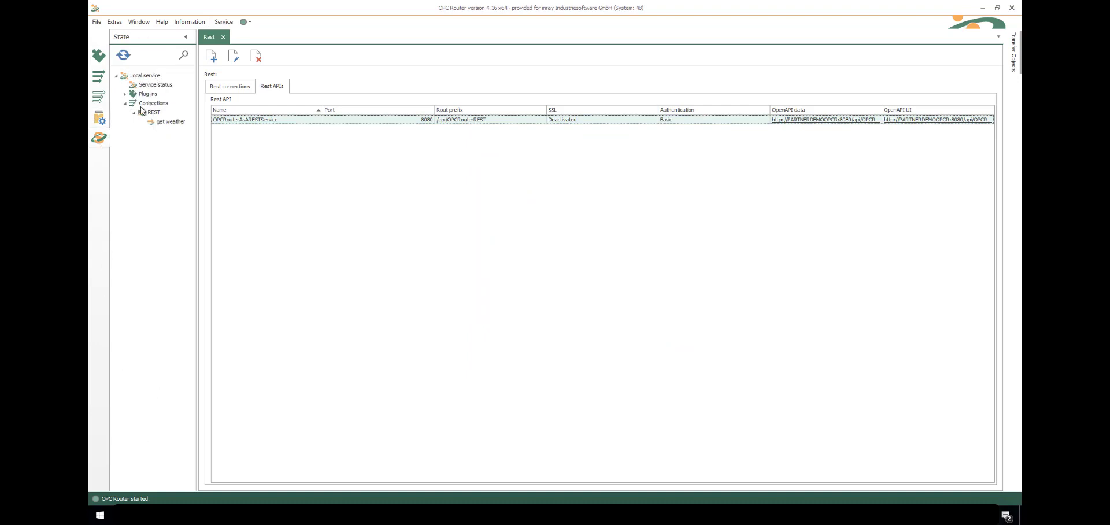
left_click(912, 120)
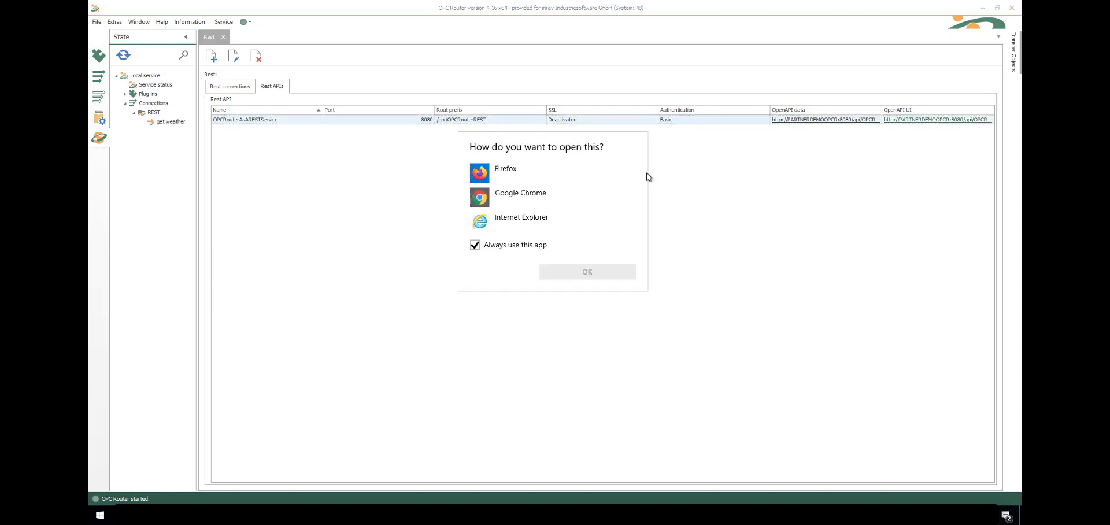
left_click(524, 247)
left_click(521, 196)
left_click(587, 272)
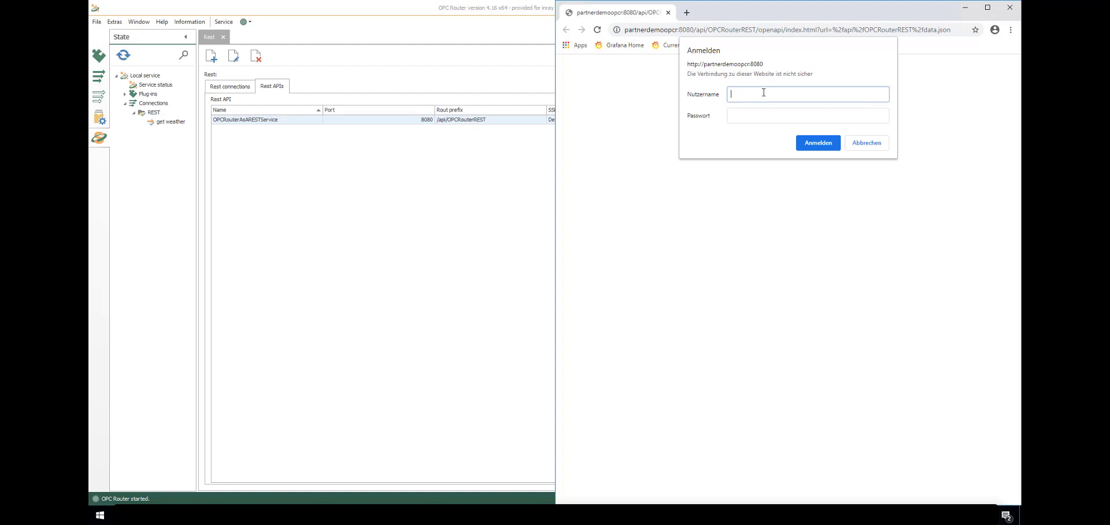
- Sign in to the OpenAPI page with the REST API's username and password and save the credentials
type("ser")
key("Tab")
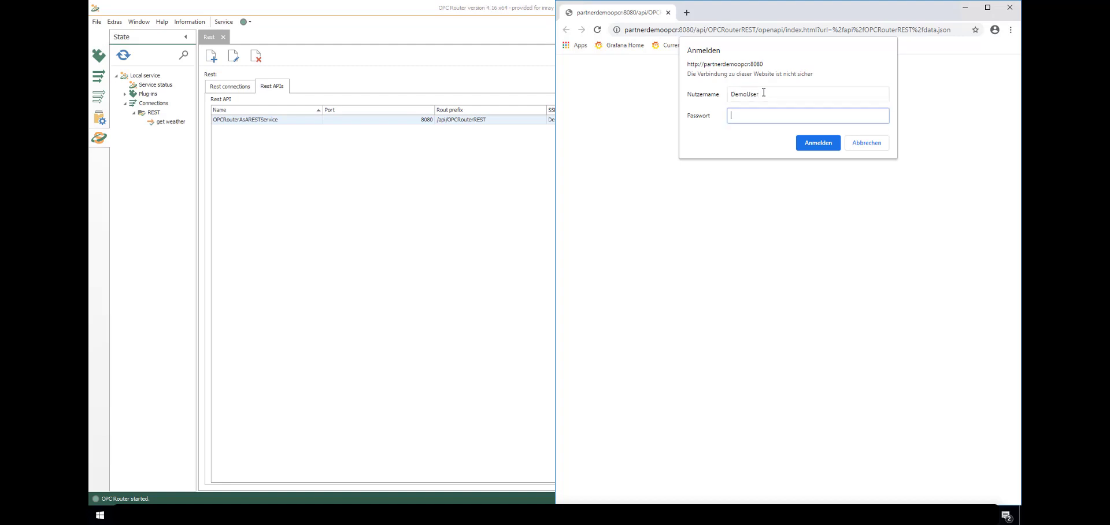
left_click(818, 143)
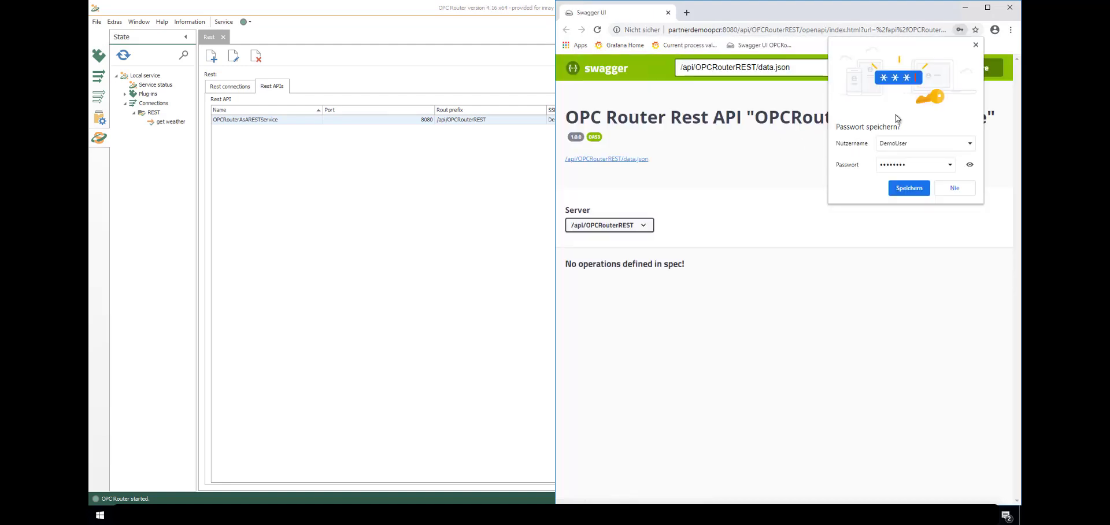
left_click(907, 189)
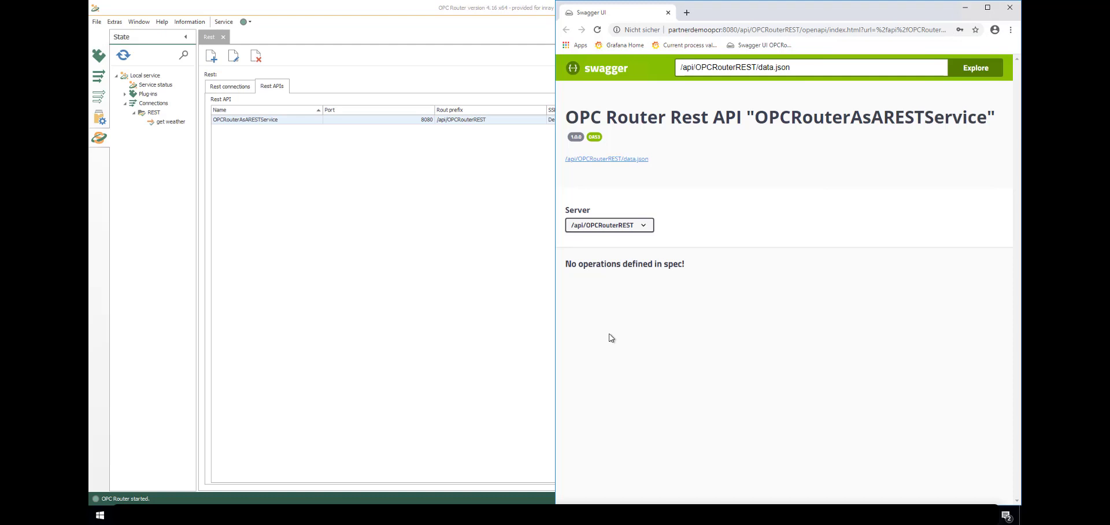
- Examine the available servers and the data.json definition of the REST API, then close the definition
left_click(641, 226)
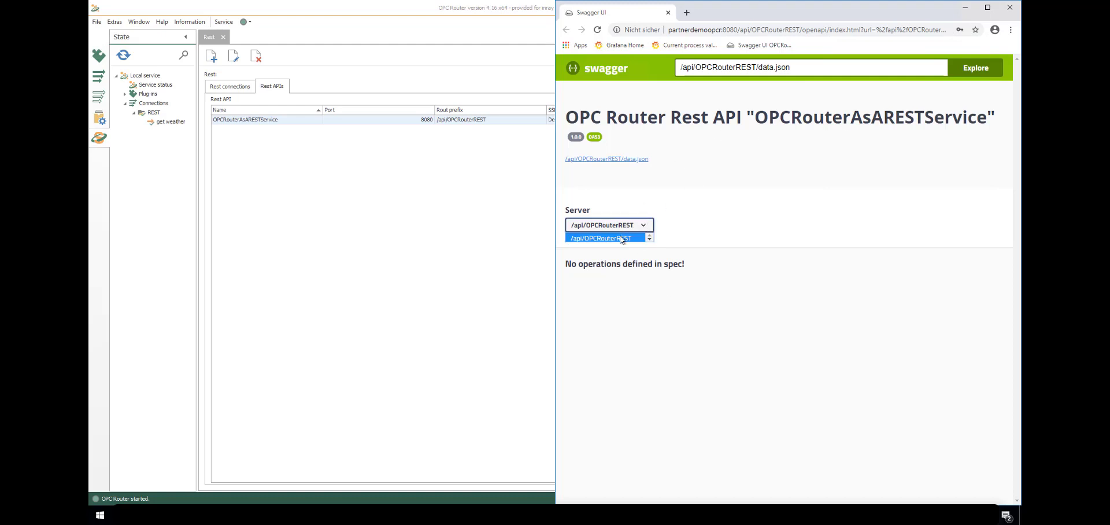
left_click(638, 158)
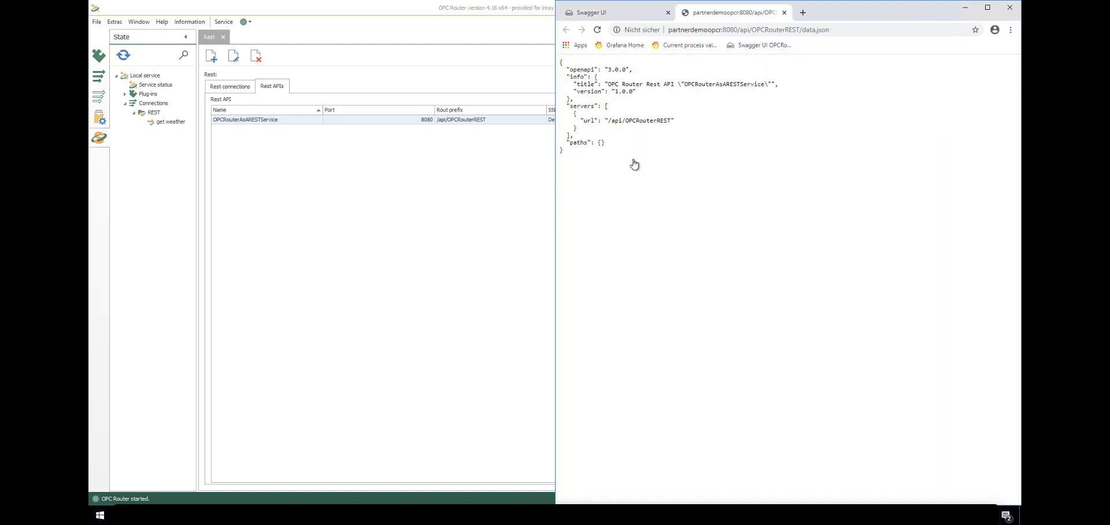
left_click(783, 13)
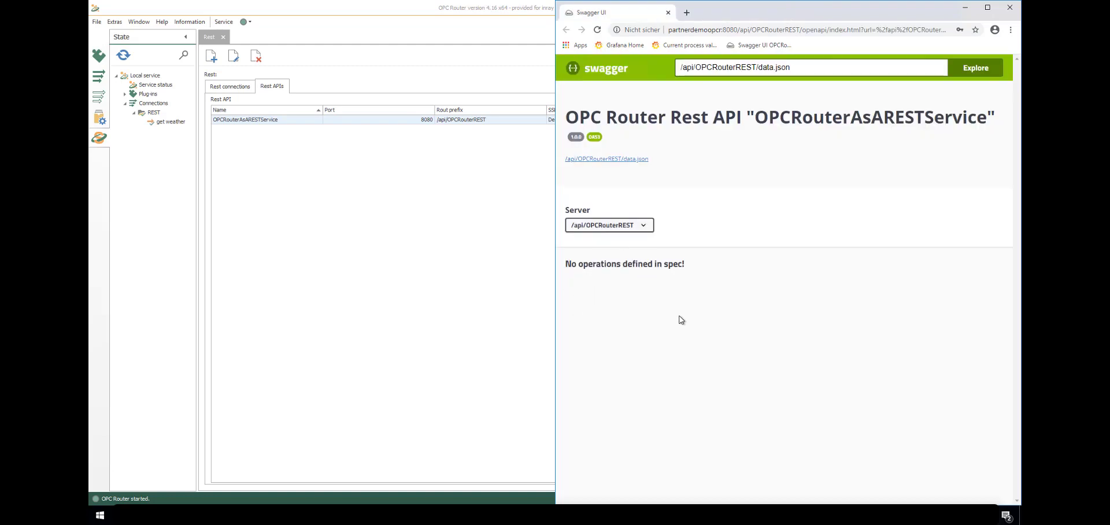
- Create a connection named Get Proddata in OPC Router's REST folder
left_click(98, 76)
left_click(145, 84)
left_click(125, 56)
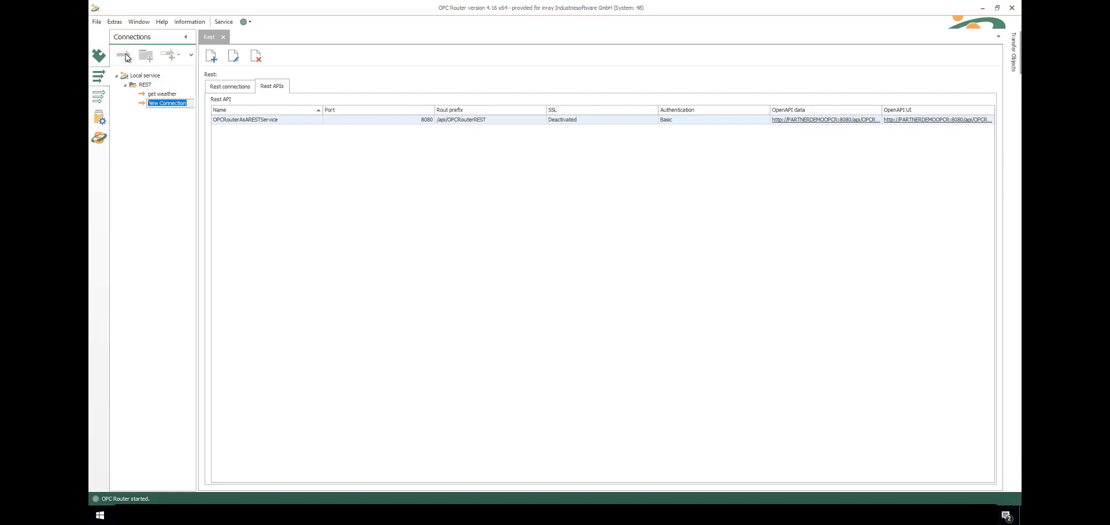
type("Get Proddata")
key("Return")
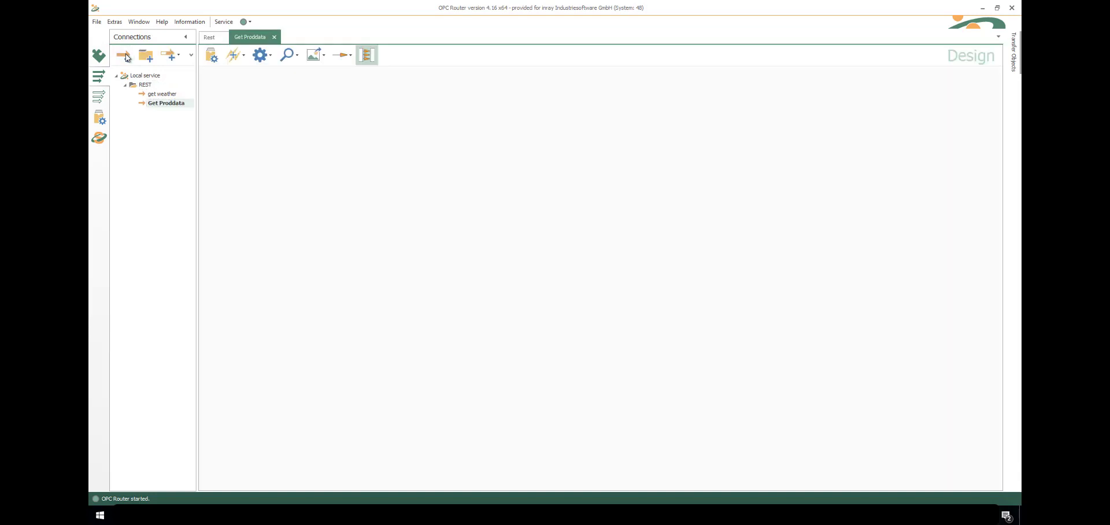
- Add a Rest trigger using the OPCRouterAsARESTService plug-in, the endpoint GetProductionOrderData and the GET method
mouse_move(1013, 52)
left_click_drag(995, 121, 995, 210)
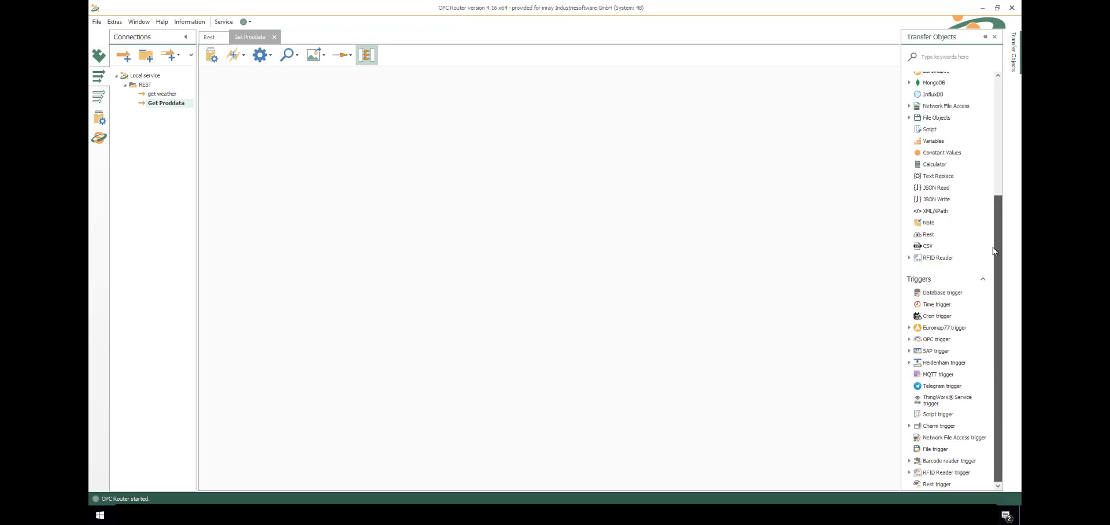
left_click_drag(936, 484, 248, 124)
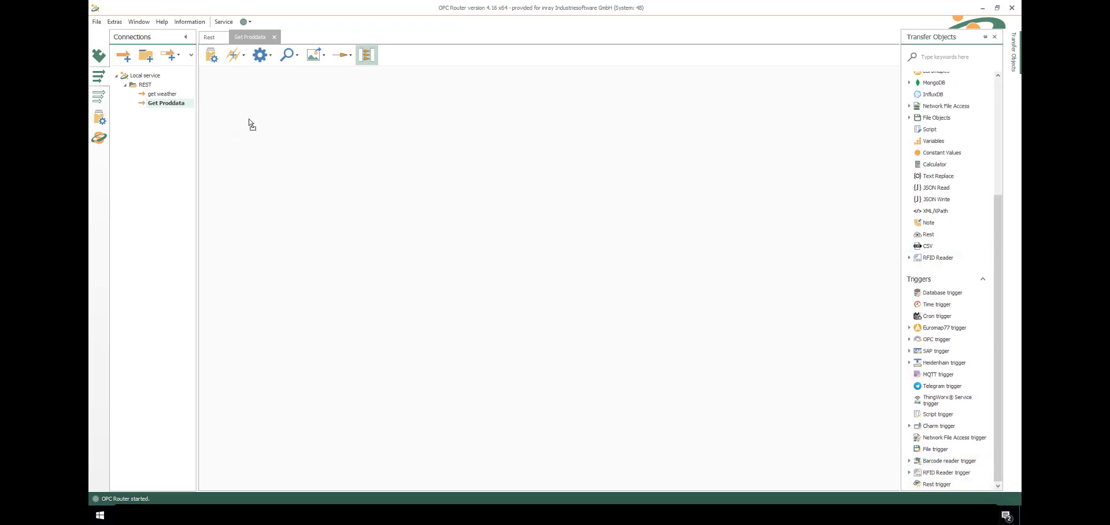
double_click(277, 137)
left_click(665, 192)
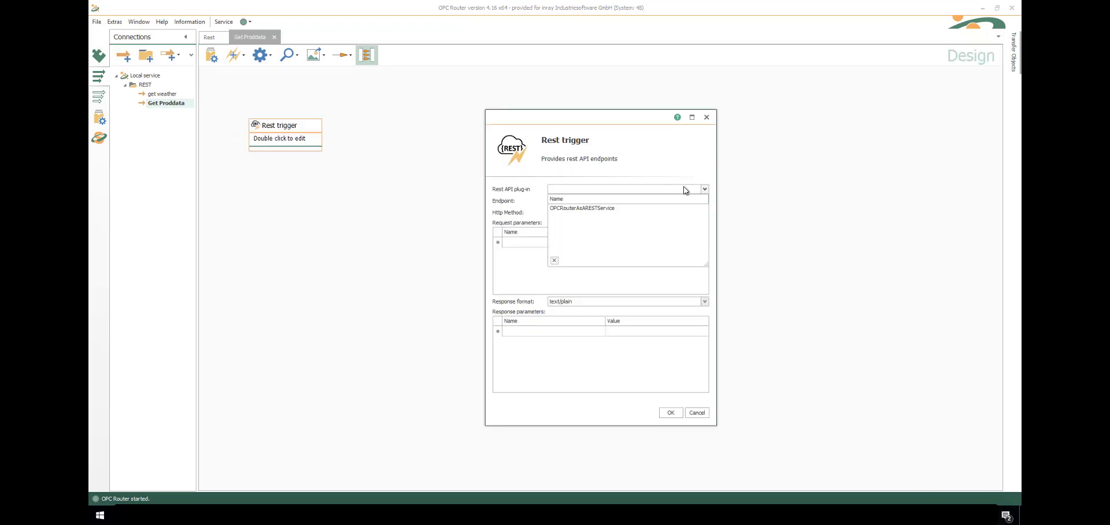
left_click(606, 210)
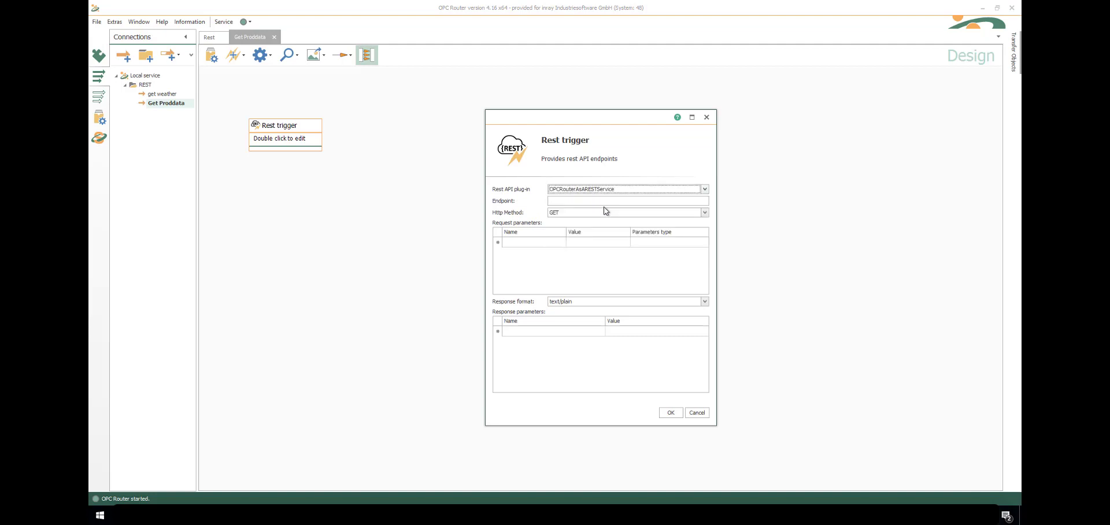
left_click(606, 201)
type("GetProductionOrderData")
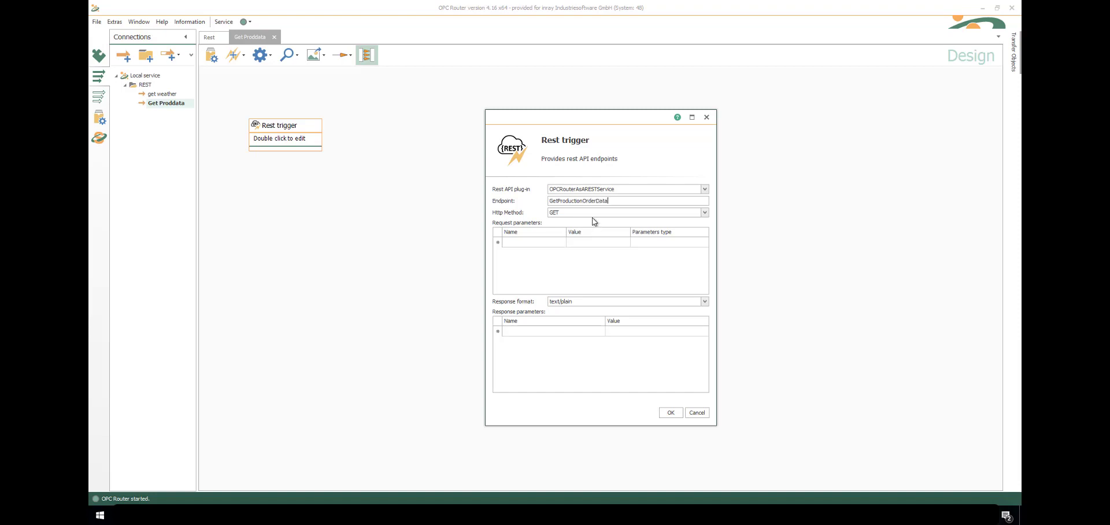
left_click(591, 214)
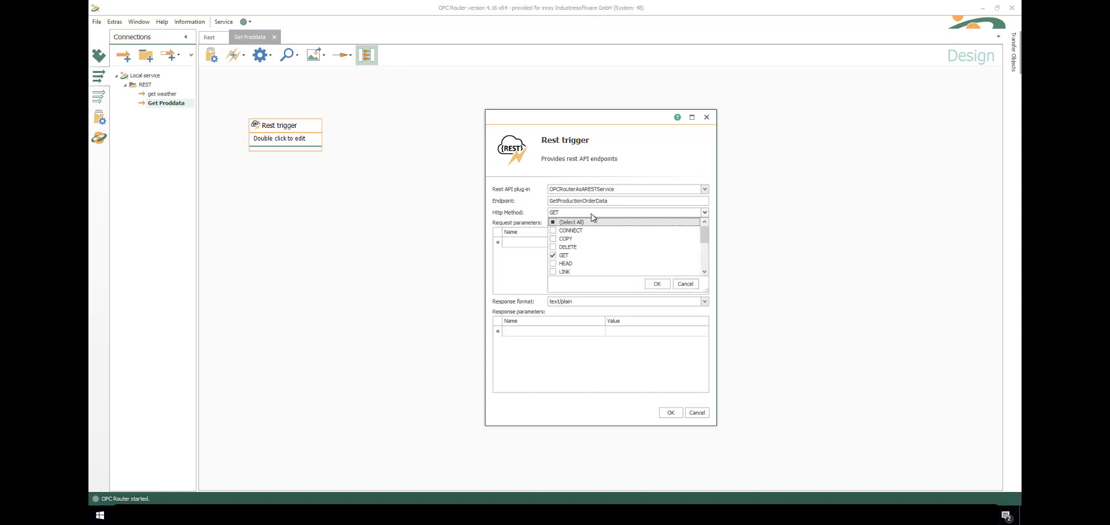
left_click(532, 214)
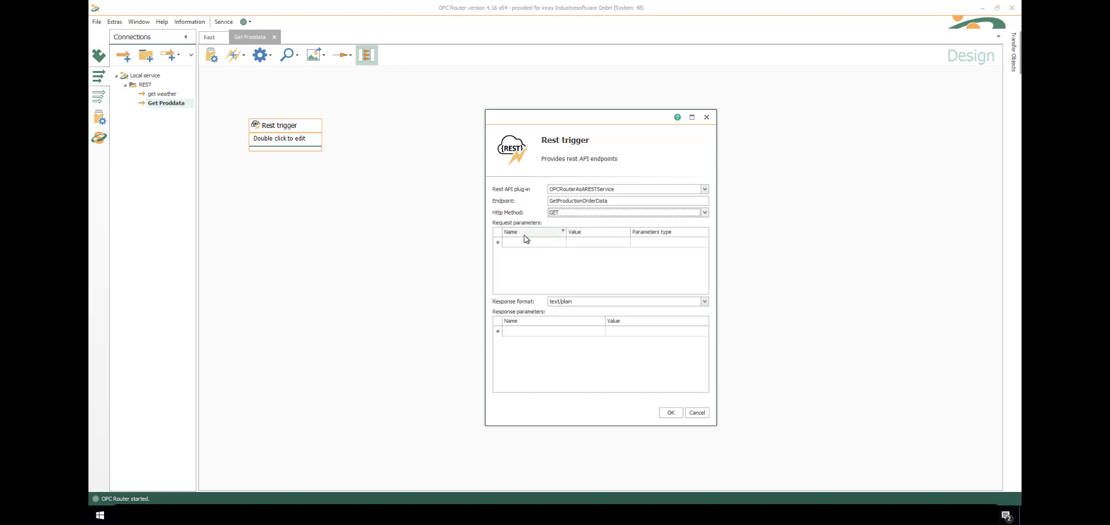
- Add a request parameter Line of type QueryString to the Rest trigger
left_click(525, 243)
type("Line")
key("Tab")
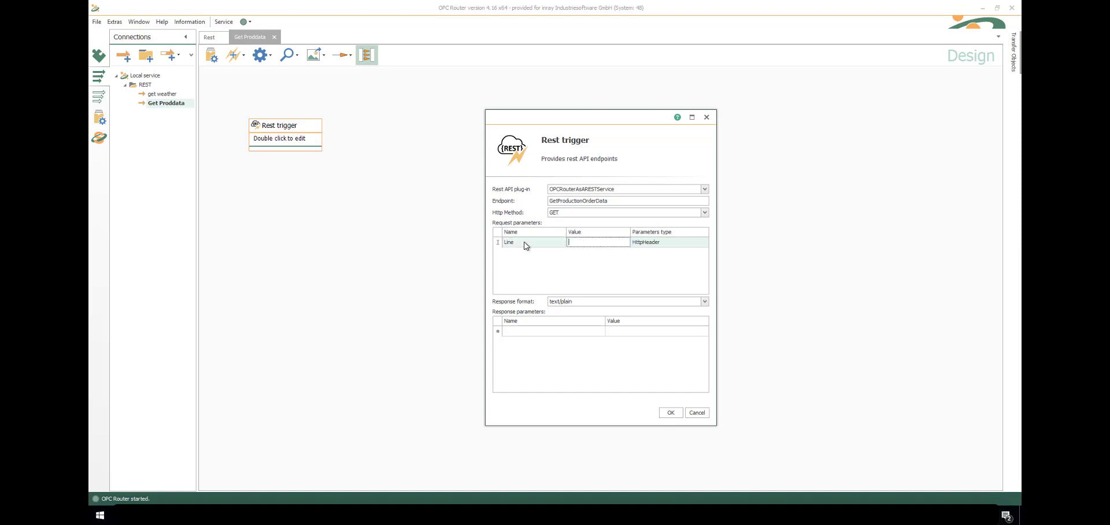
key("Tab")
key("alt+Down")
key("Down")
key("Return")
key("Tab")
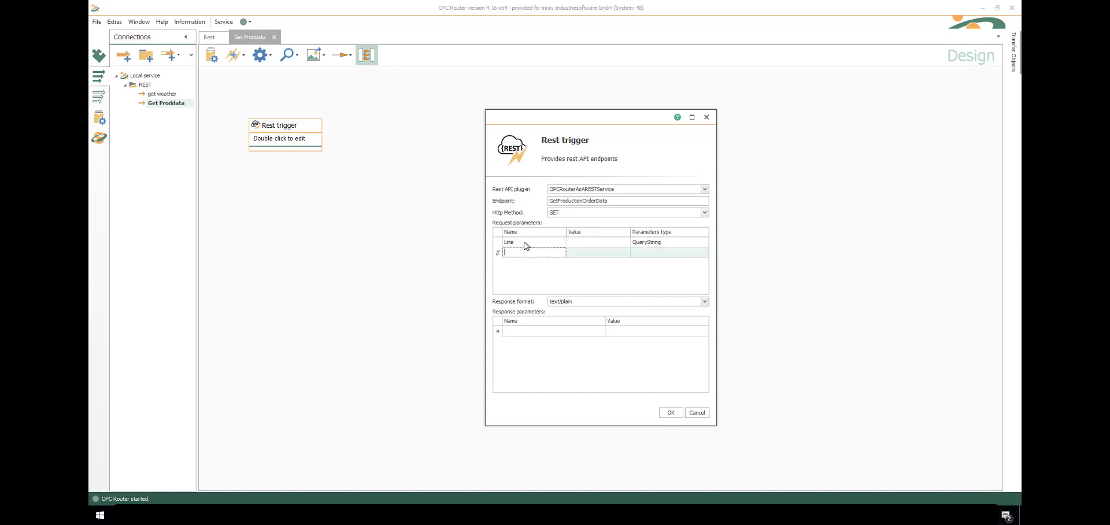
- Add a second request parameter PONumber of type QueryString to the Rest trigger
type("PONumber")
key("Tab")
key("Tab")
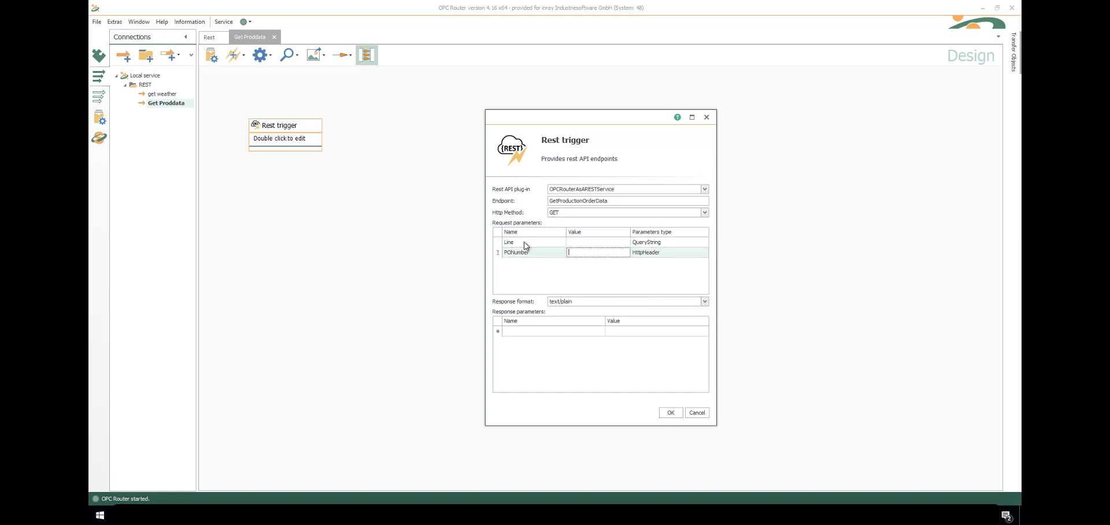
type("QueryString")
- Set the Rest trigger's response format to application/json and apply its configuration
left_click(578, 299)
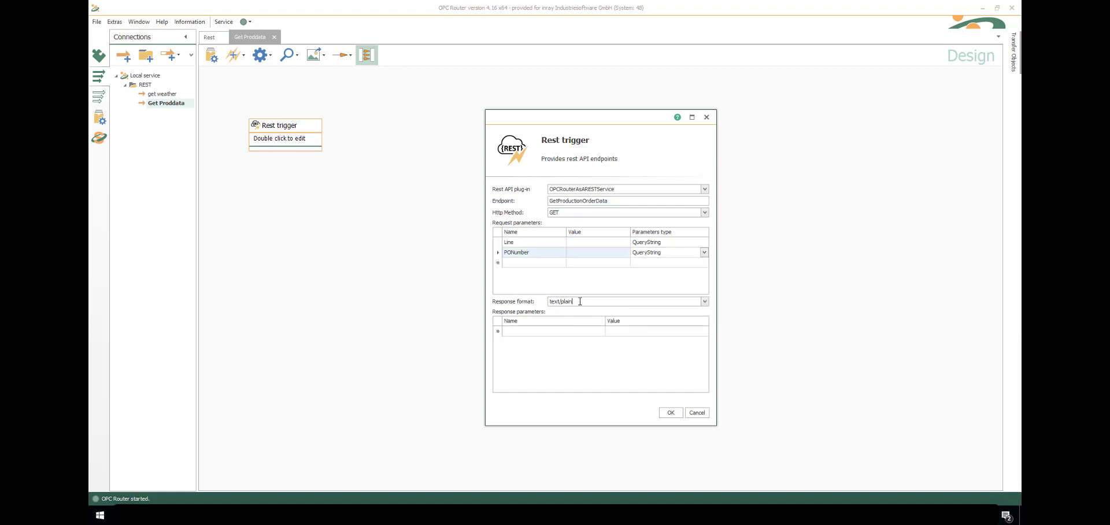
left_click(704, 301)
left_click(585, 336)
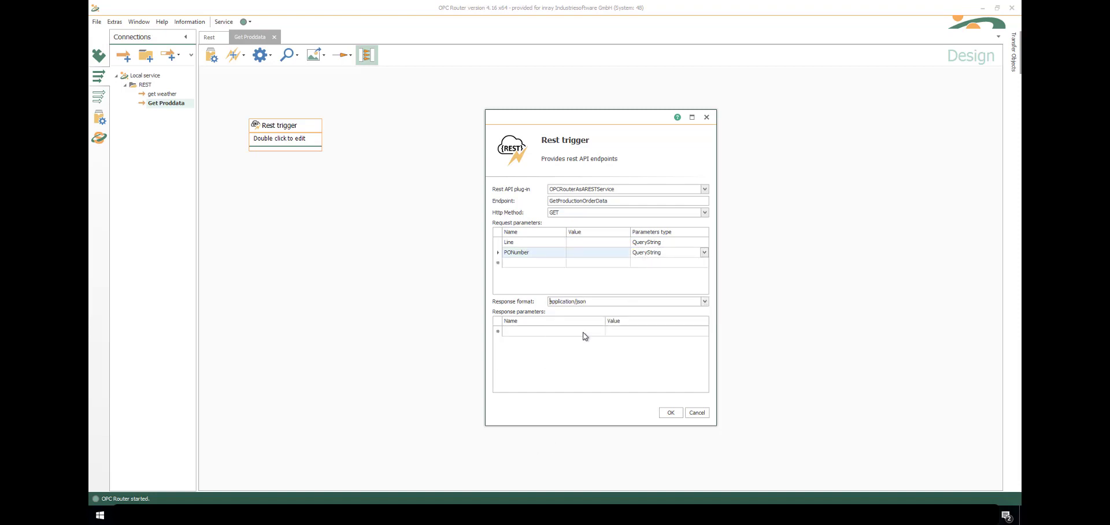
left_click(681, 414)
- Place a Database object to the right of the Rest trigger in the Get Proddata connection
left_click(1016, 59)
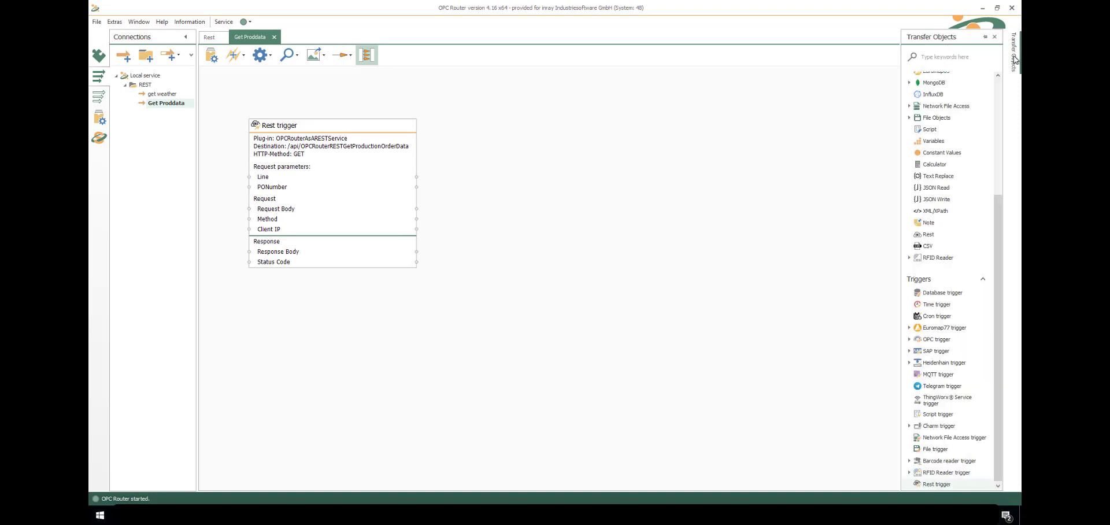
left_click(998, 87)
left_click_drag(934, 110, 581, 208)
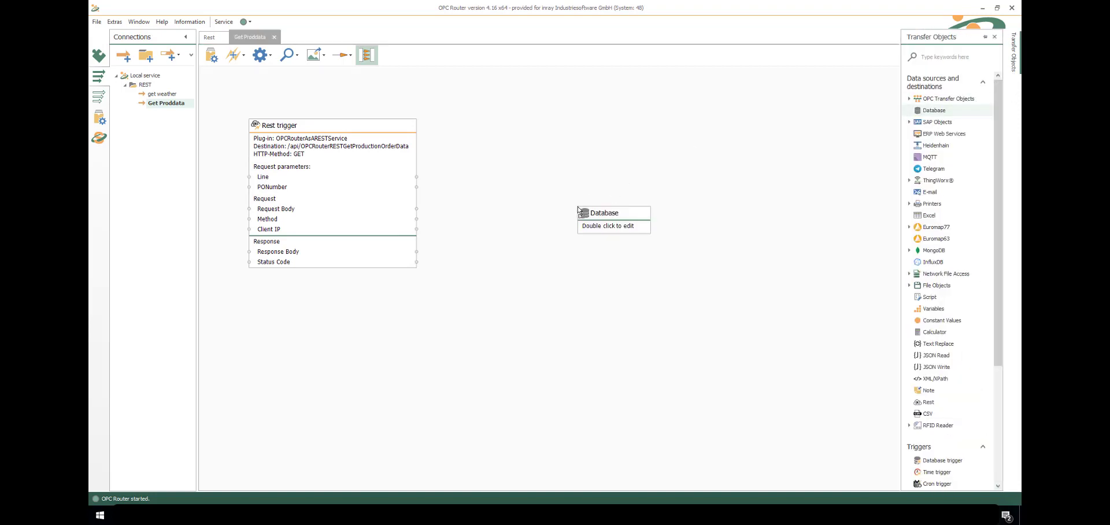
- Configure the Database object as a Select on the ProductionOrders table in TrainingDB
double_click(599, 223)
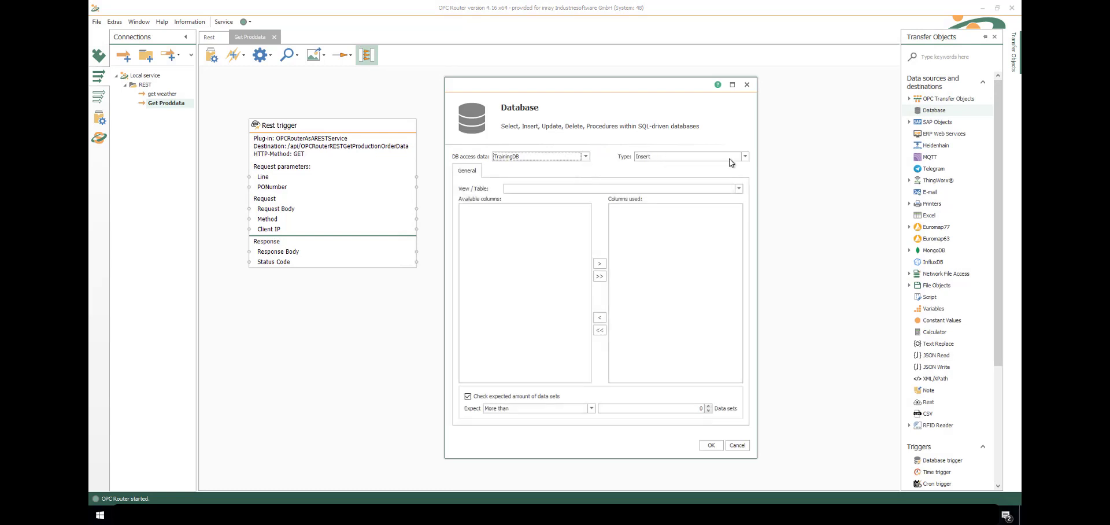
left_click(744, 157)
left_click(644, 175)
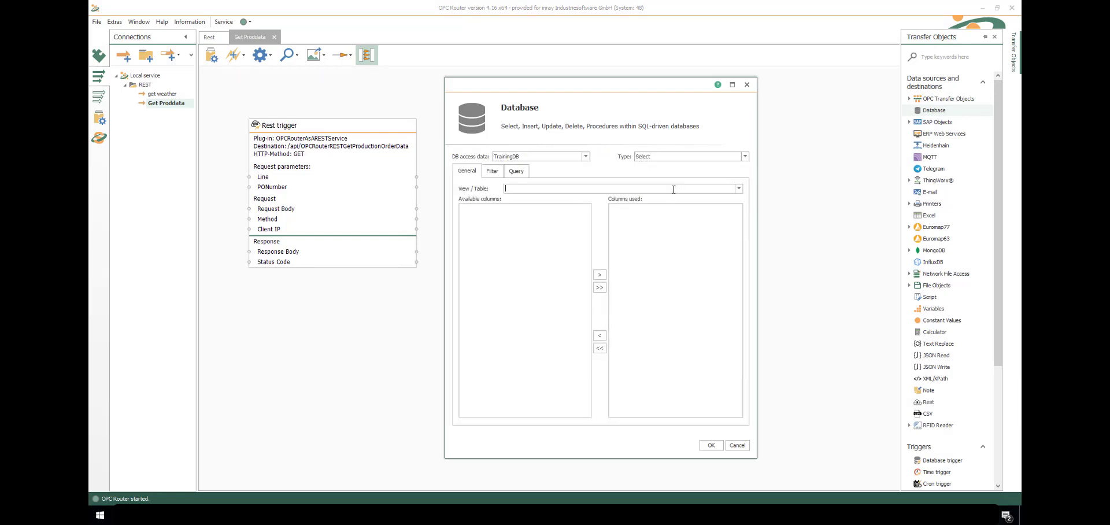
left_click(739, 188)
left_click(564, 271)
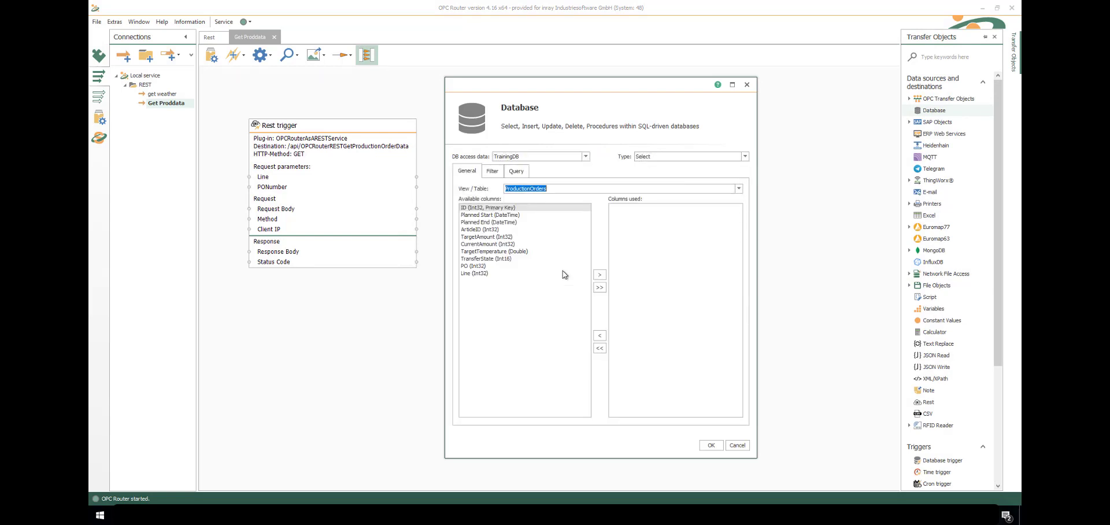
- Add the columns Planned Start, Planned End, ArticleID and TargetAmount to the Database select
double_click(493, 215)
double_click(493, 215)
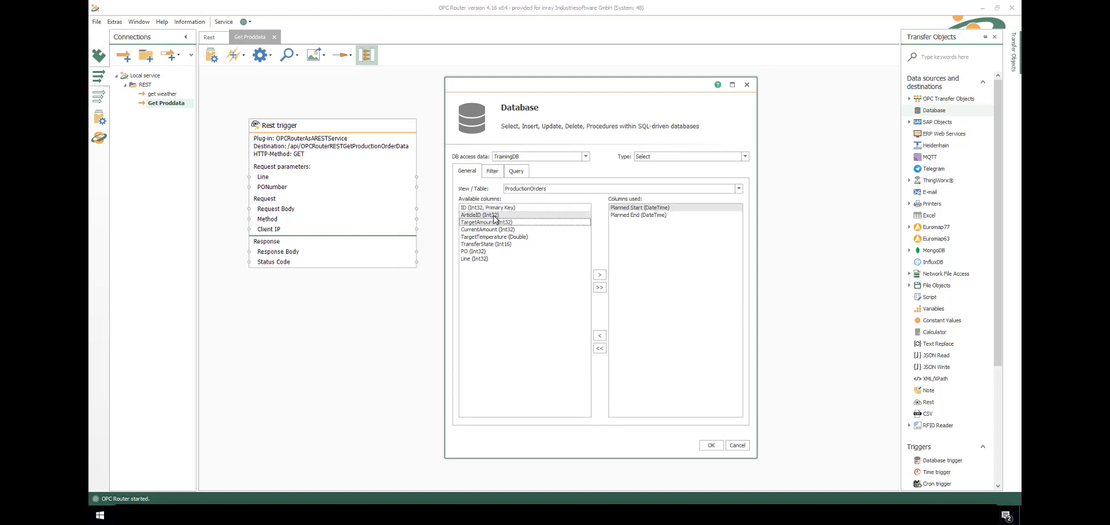
double_click(494, 215)
double_click(494, 215)
- Add two EQUAL filters on the Line and PO columns and apply the Database configuration
left_click(493, 172)
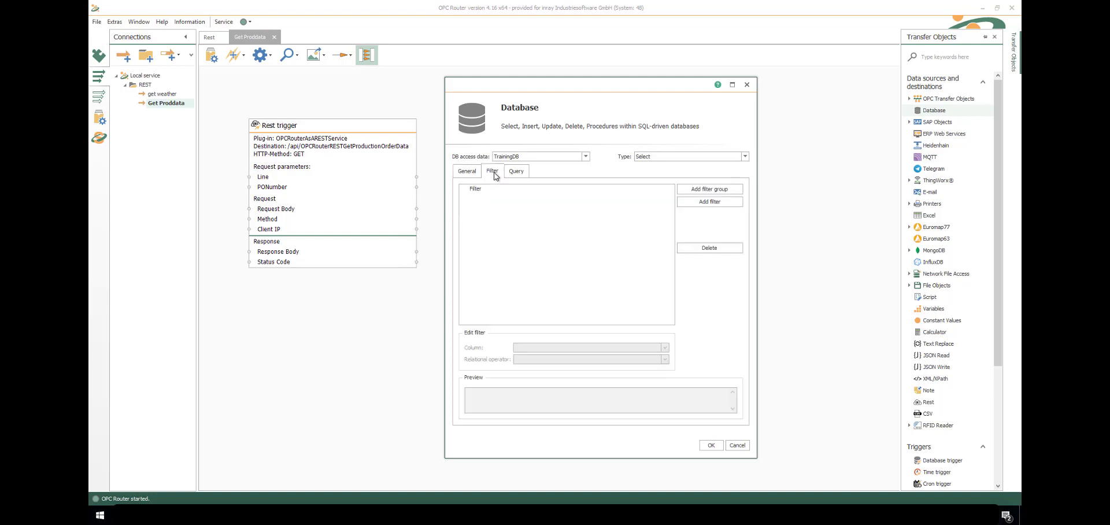
left_click(702, 202)
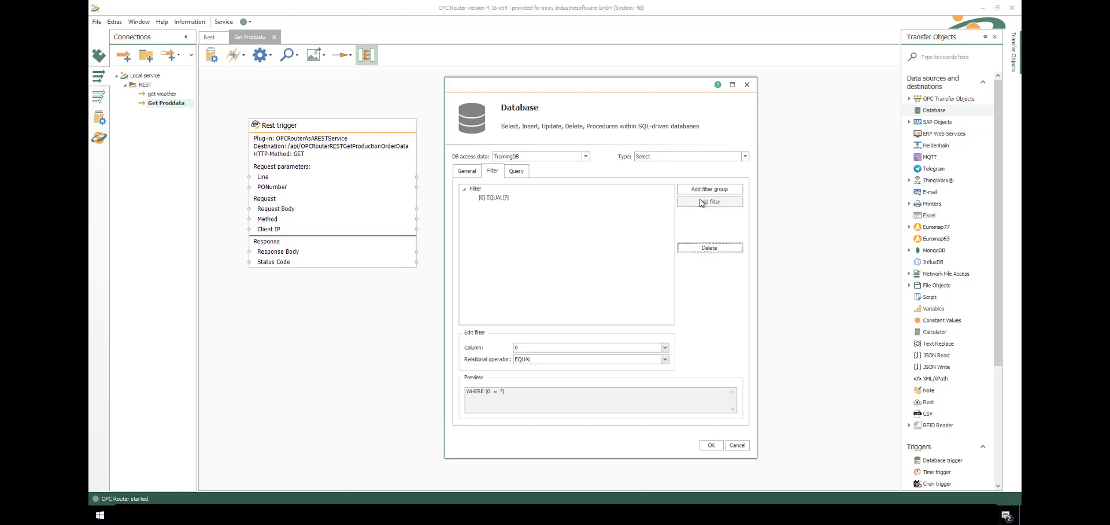
left_click(698, 204)
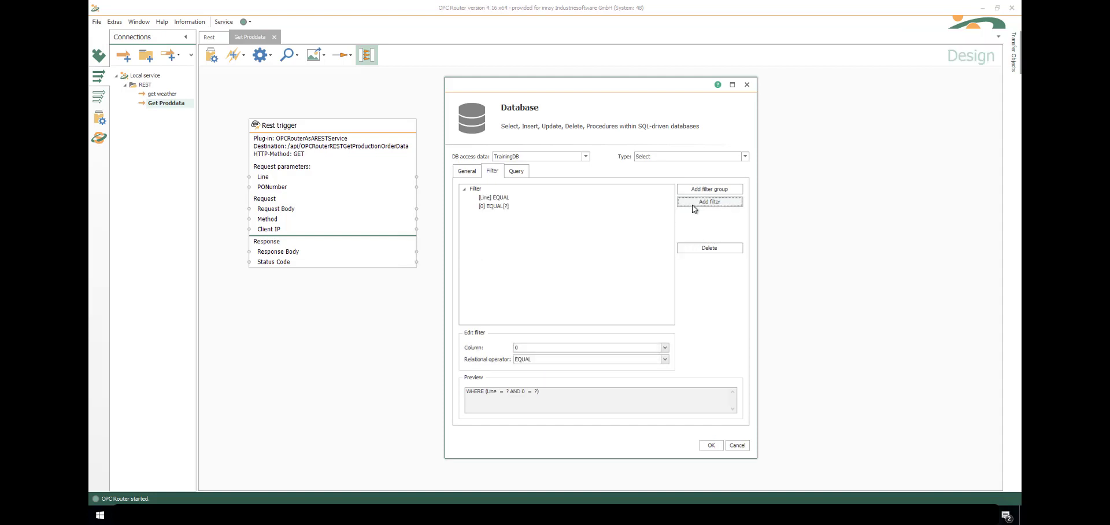
type("PO (Int32")
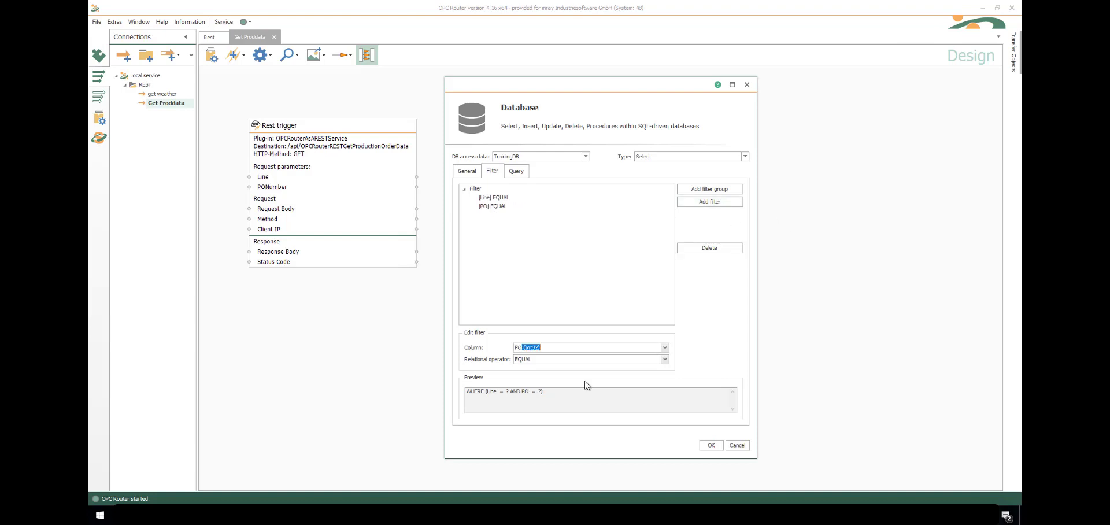
left_click(665, 347)
left_click(666, 348)
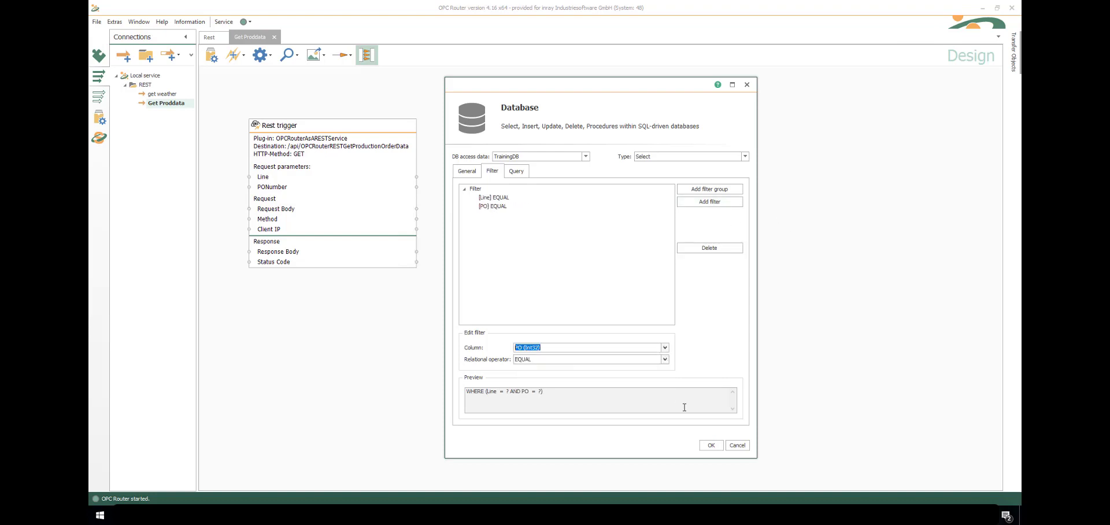
left_click(711, 445)
- Link the Rest trigger's Line and PONumber parameters to the Database's Line and PO filters
left_click_drag(416, 177, 578, 316)
left_click_drag(361, 188, 634, 327)
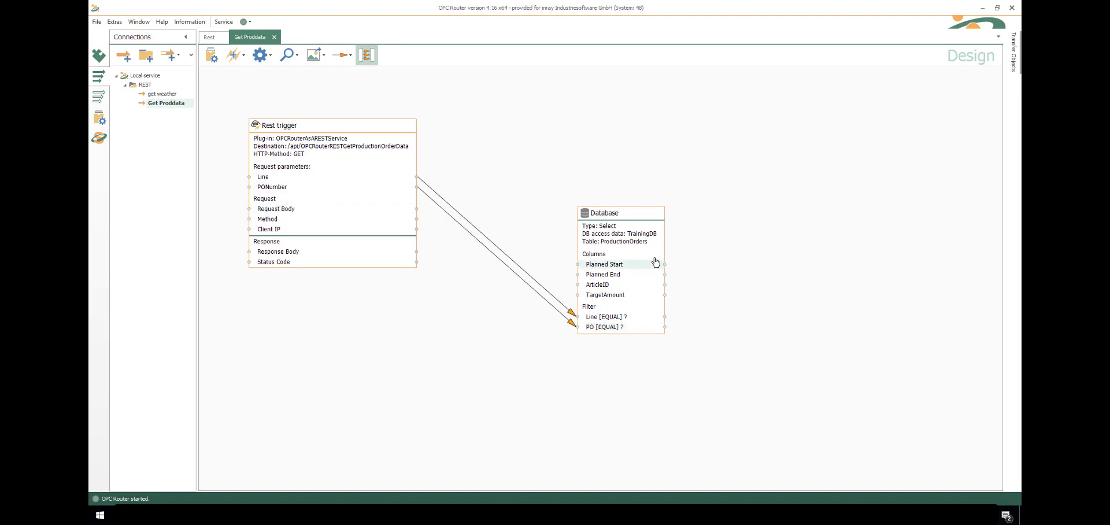
- Place a JSON Write object above and to the right of the Database object
left_click(1013, 52)
scroll(997, 173, "down", 5)
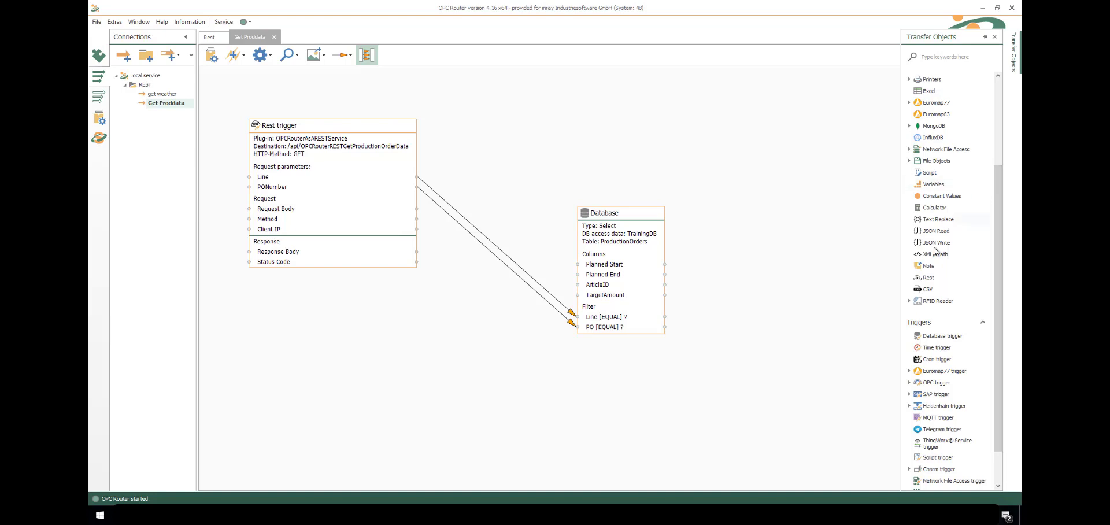
left_click_drag(931, 247, 761, 181)
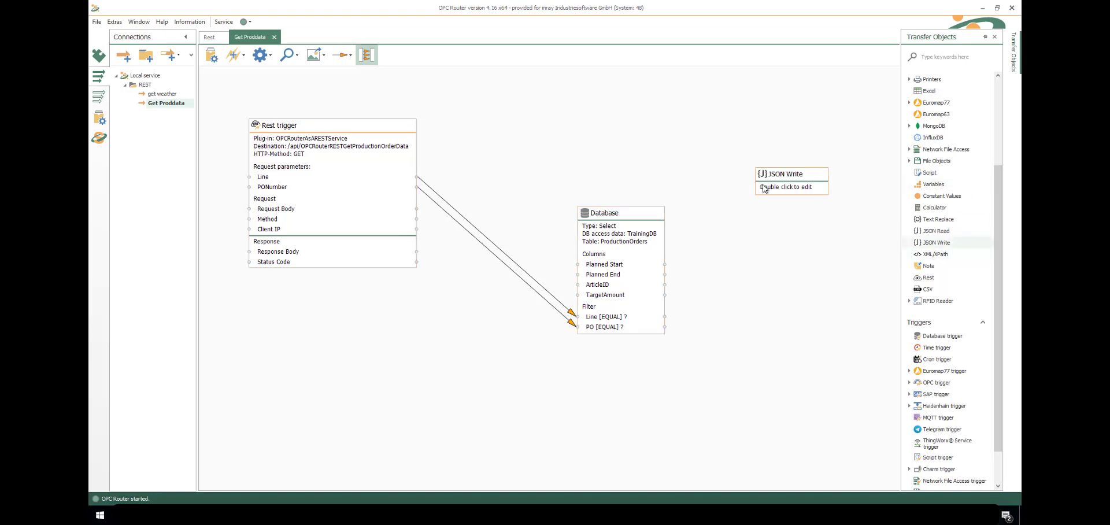
- Define the JSON Write elements Line, PONumber, PlannedStart, PlannedEnd, ArticleID and TargetAmount as type Value
left_click(524, 289)
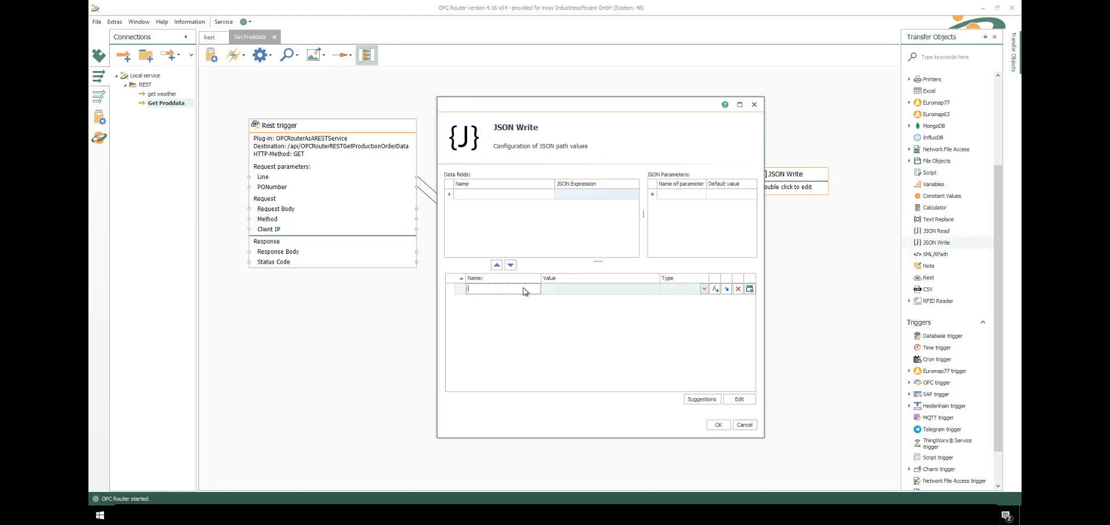
type("Line")
key("Return")
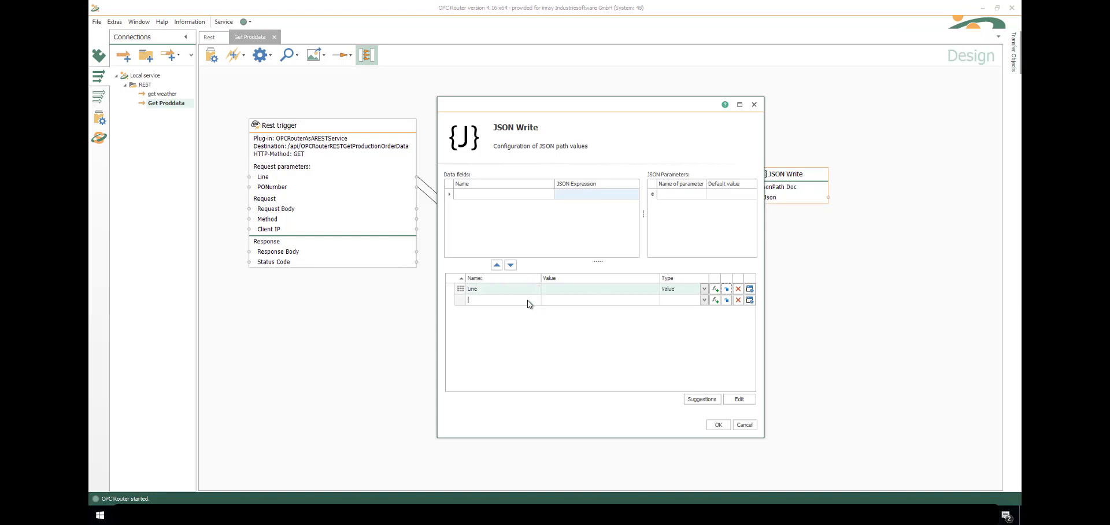
type("PONumber")
key("Return")
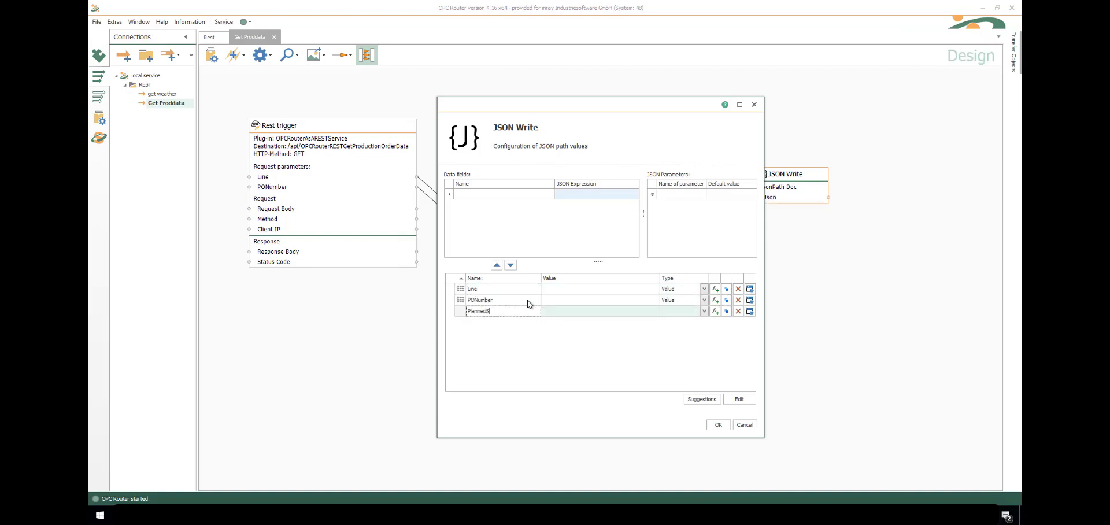
key("Return")
type("PlannedEn")
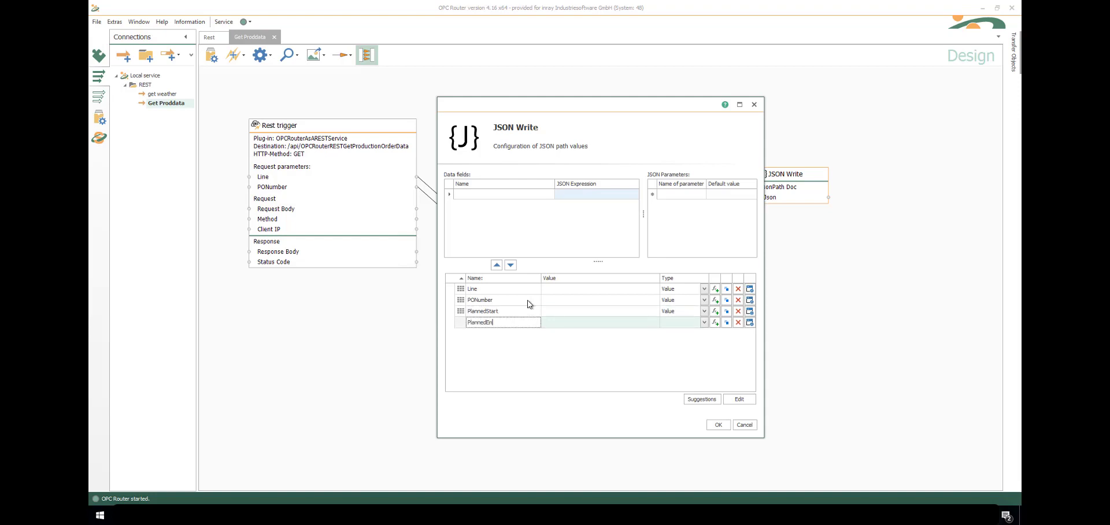
type("d")
key("Return")
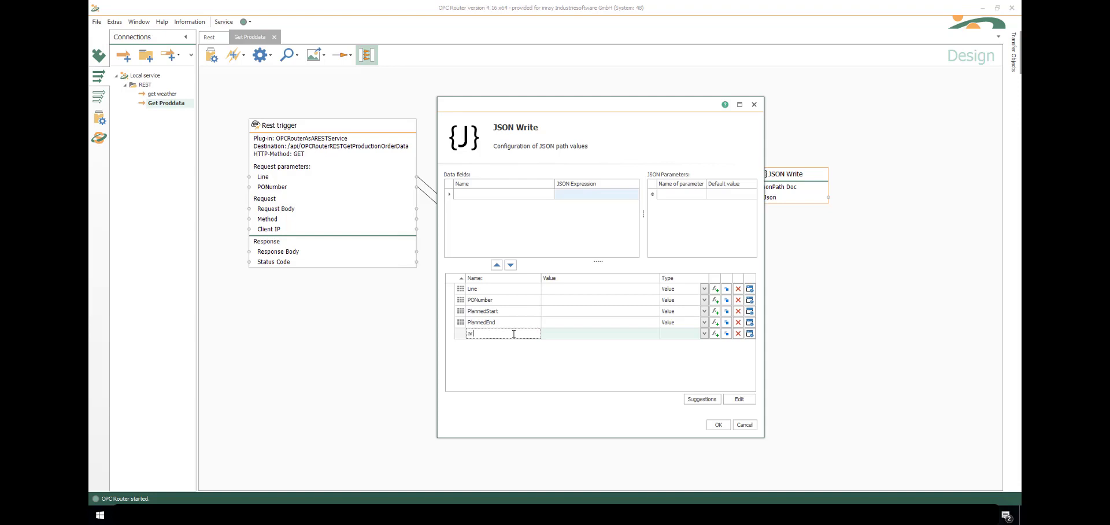
key("Return")
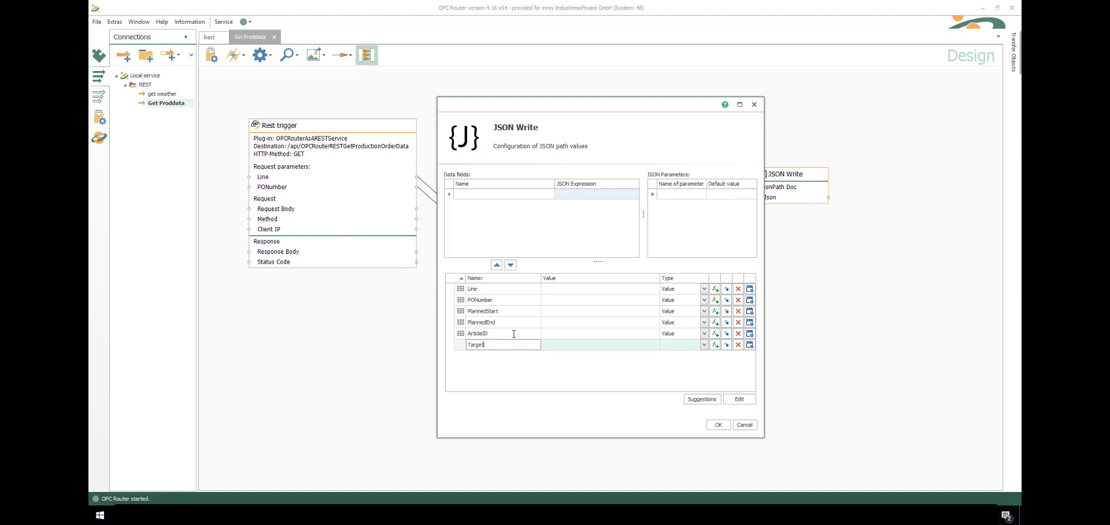
key("Return")
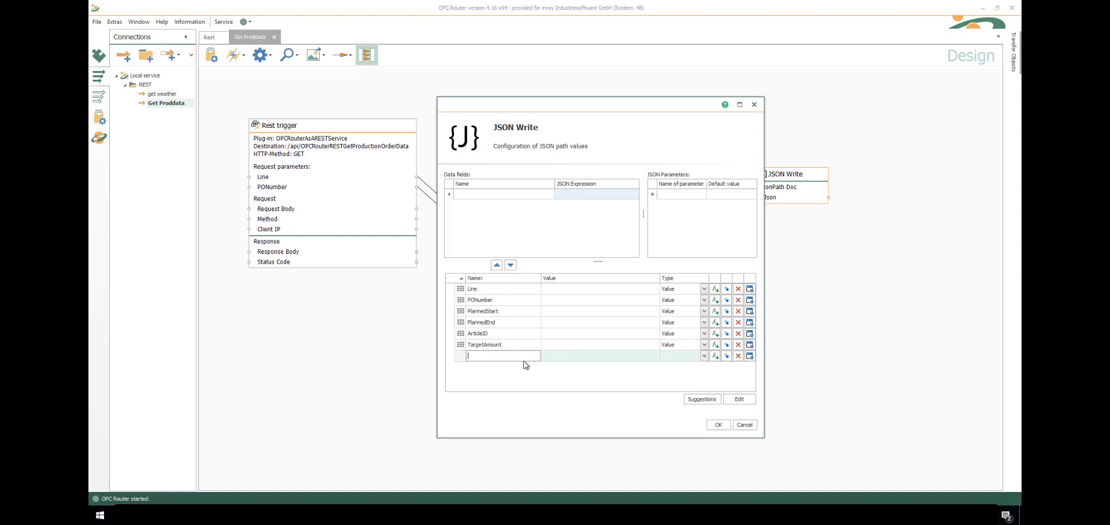
- Add the expressions of all six JSON elements, Line through TargetAmount, to the data fields
left_click(716, 289)
left_click(715, 299)
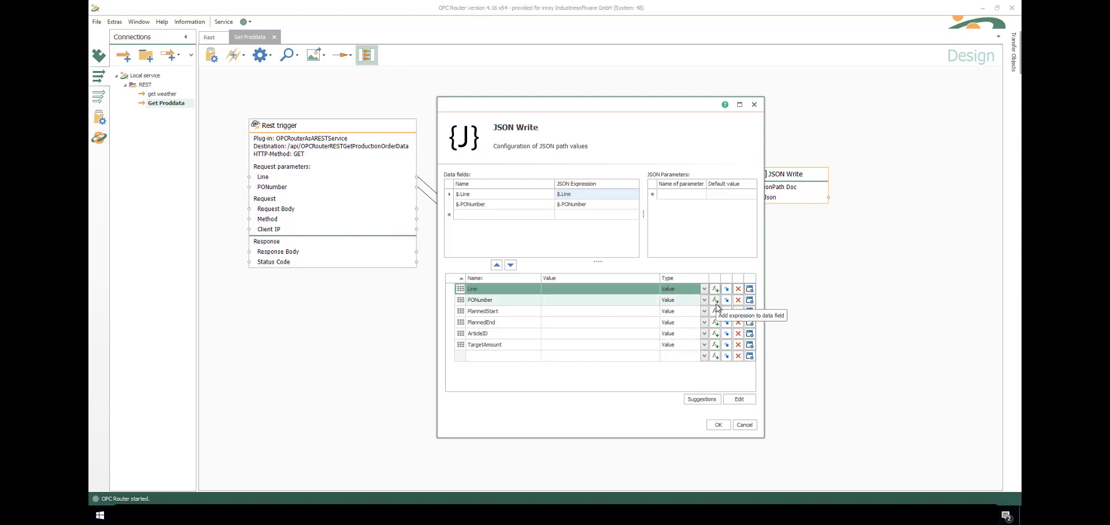
left_click(716, 311)
left_click(715, 322)
left_click(715, 333)
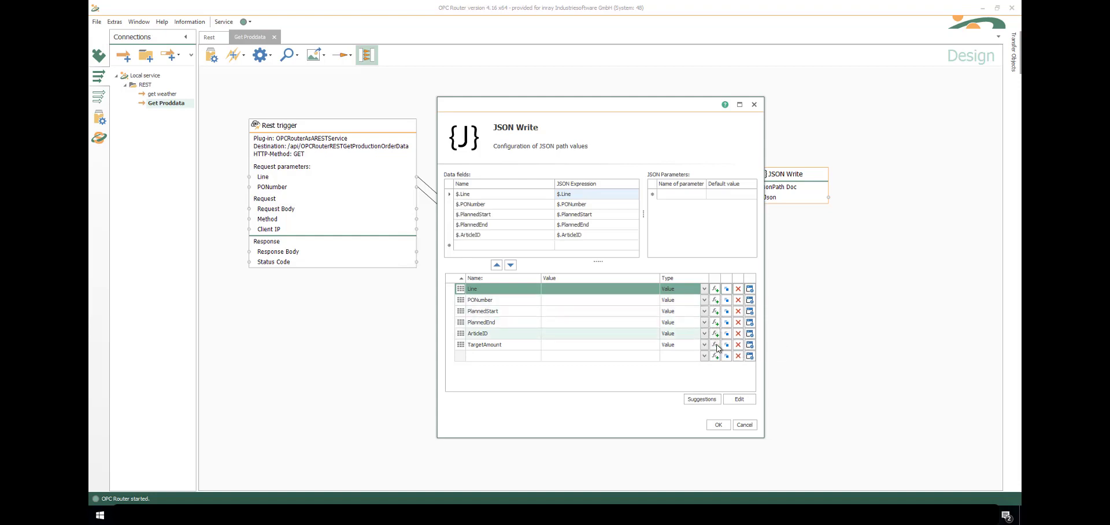
left_click(716, 345)
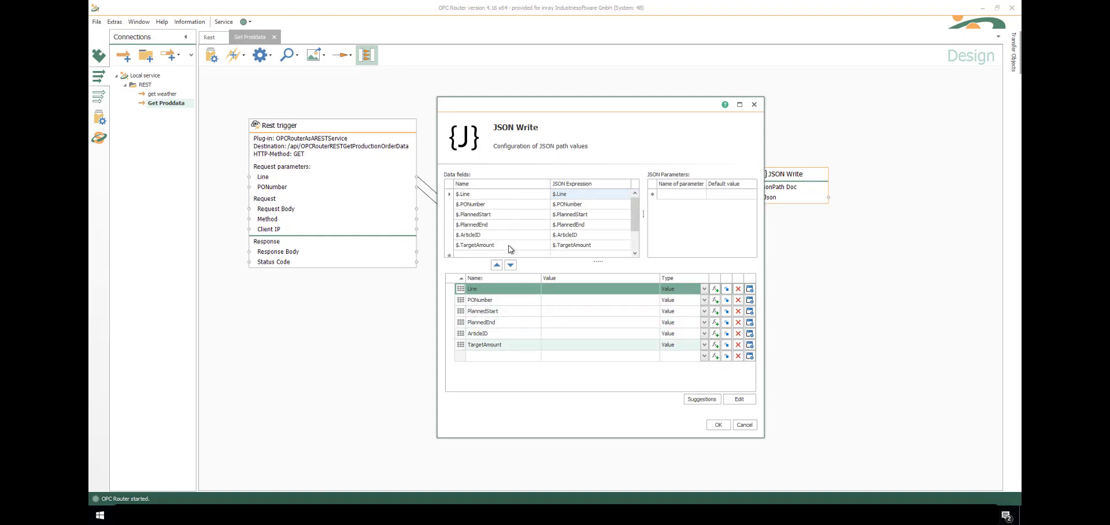
- Rename the first three data fields to Line, PONumber and PlannedStart without the "$." prefix and apply the JSON Write configuration
left_click(461, 196)
left_click(461, 205)
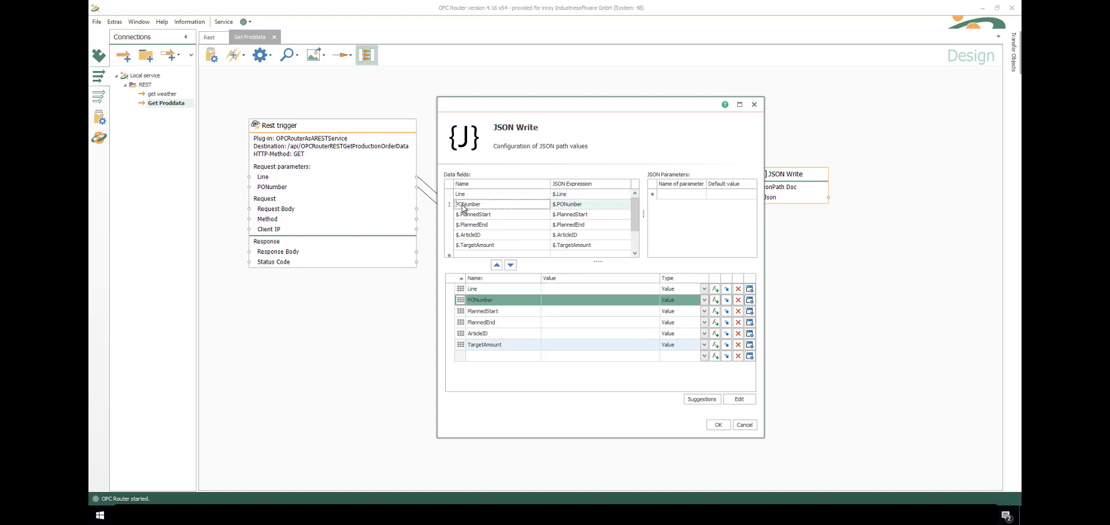
left_click(463, 217)
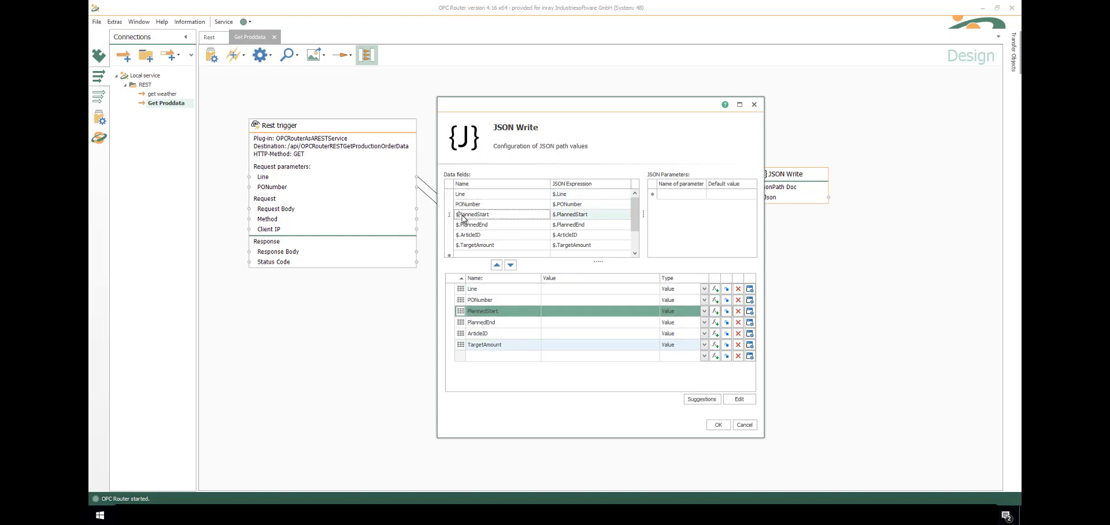
left_click(713, 426)
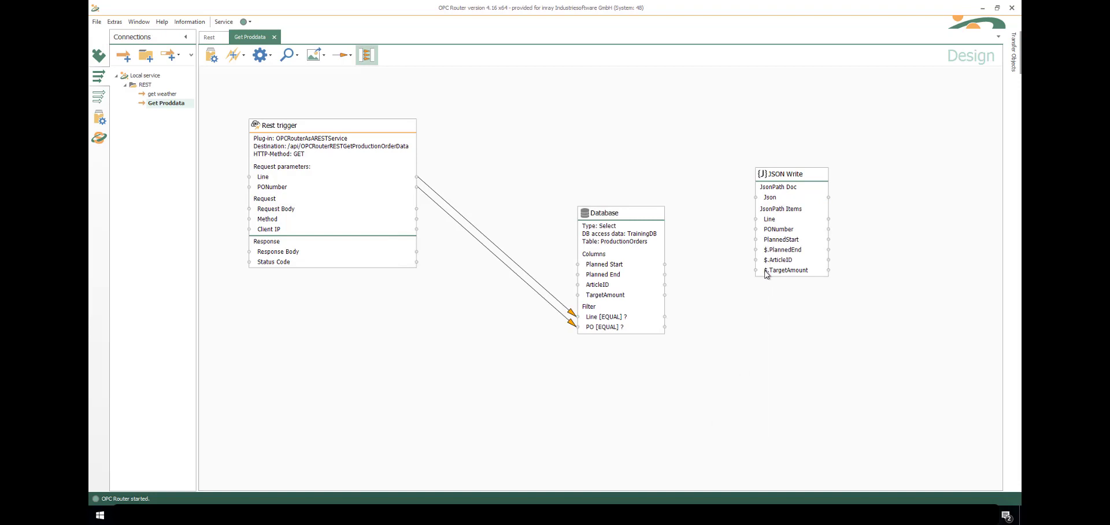
- Link the four Database columns and the Rest trigger's Line and PONumber to the matching JSON Write items
left_click_drag(650, 264, 772, 258)
left_click_drag(651, 285, 775, 270)
left_click_drag(321, 177, 802, 262)
left_click_drag(359, 187, 786, 270)
- Move the Database object lower and link JSON Write's Json output to the Rest trigger's Response Body
left_click_drag(657, 228, 660, 275)
left_click_drag(769, 197, 284, 254)
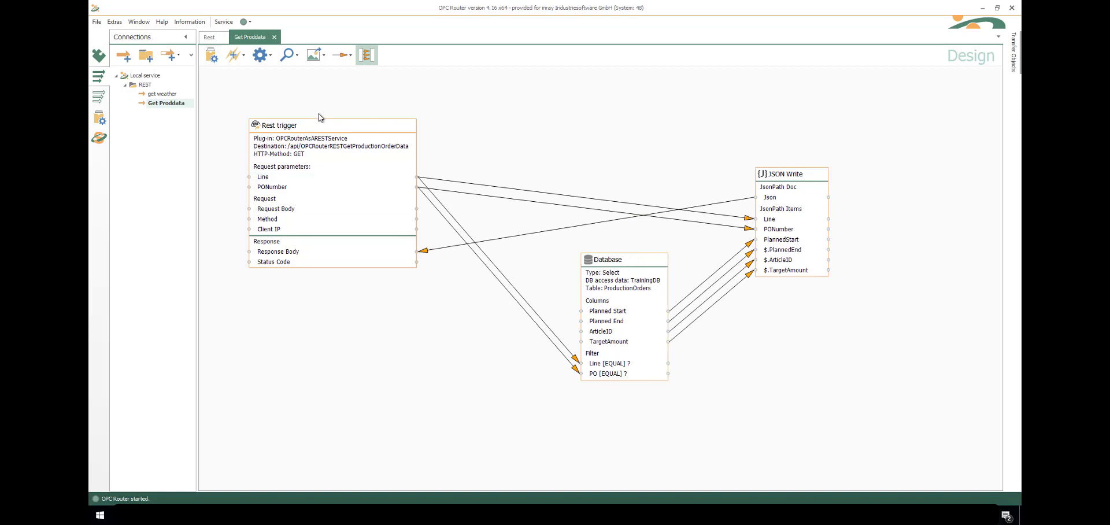
- Set the Get Proddata connection productive, sending the whole project and restarting the service, and open its runtime view
left_click(213, 60)
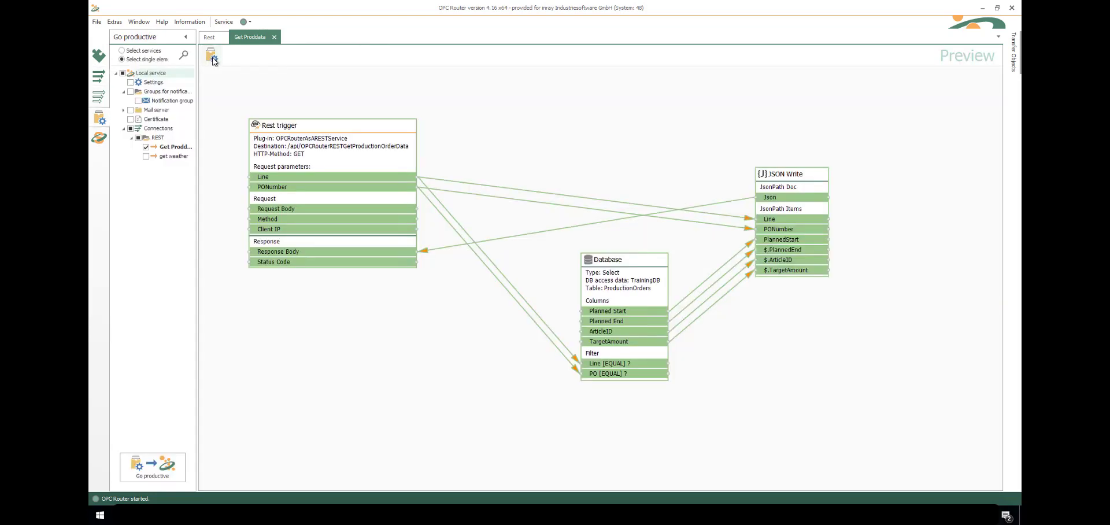
left_click(212, 57)
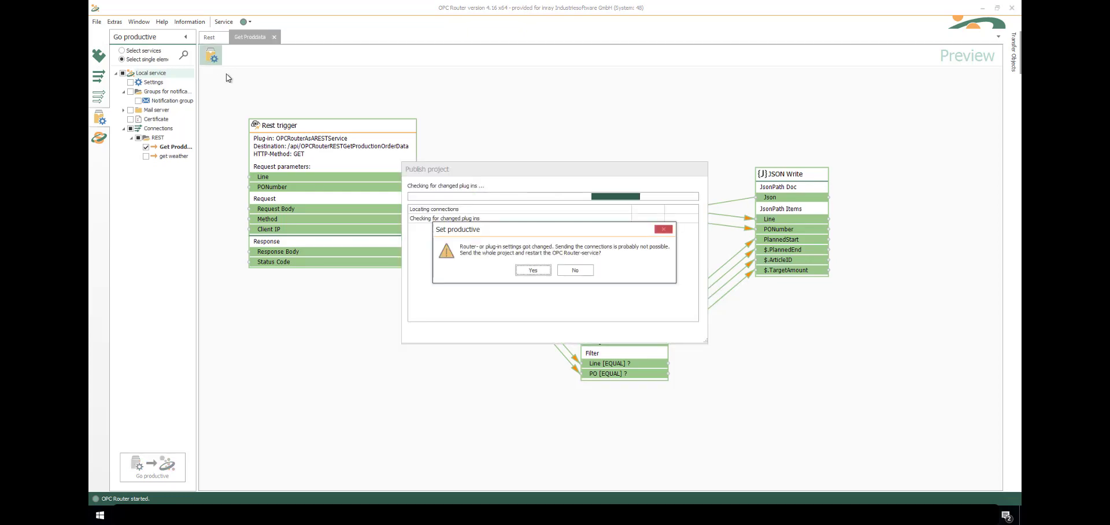
left_click(519, 272)
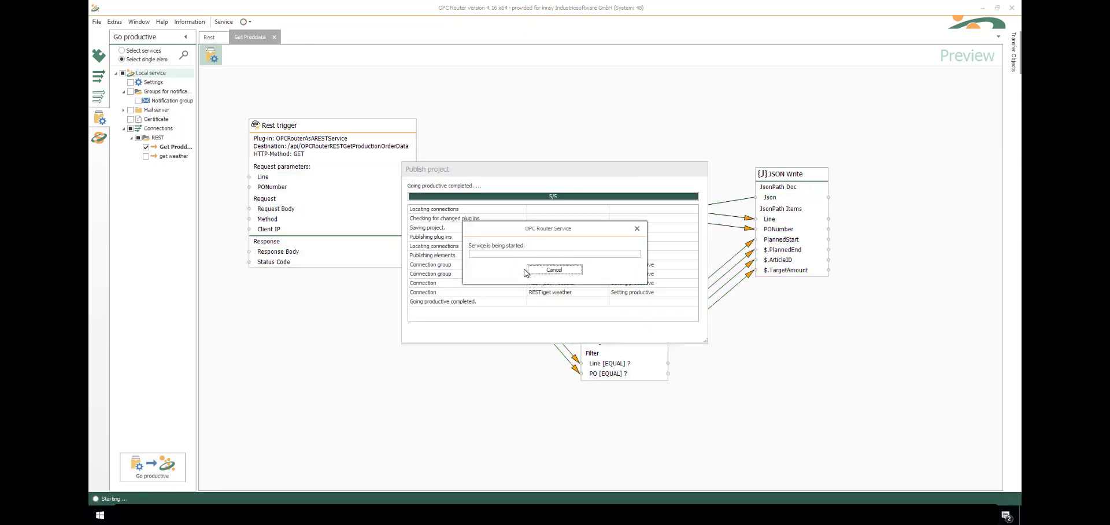
left_click(98, 137)
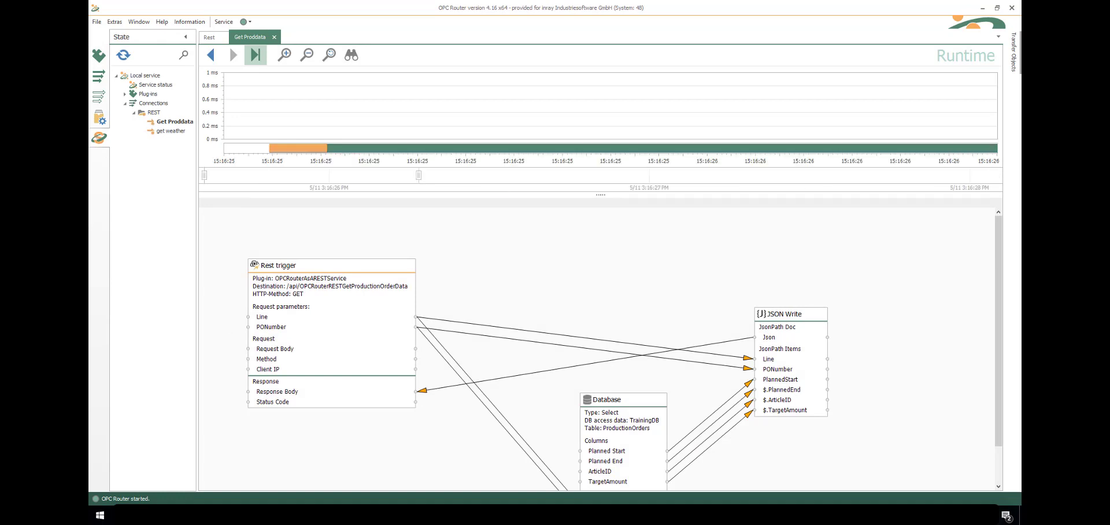
- Switch to the Swagger UI in the browser, reload the API page and expand the GetProductionOrderData GET operation
left_click(244, 514)
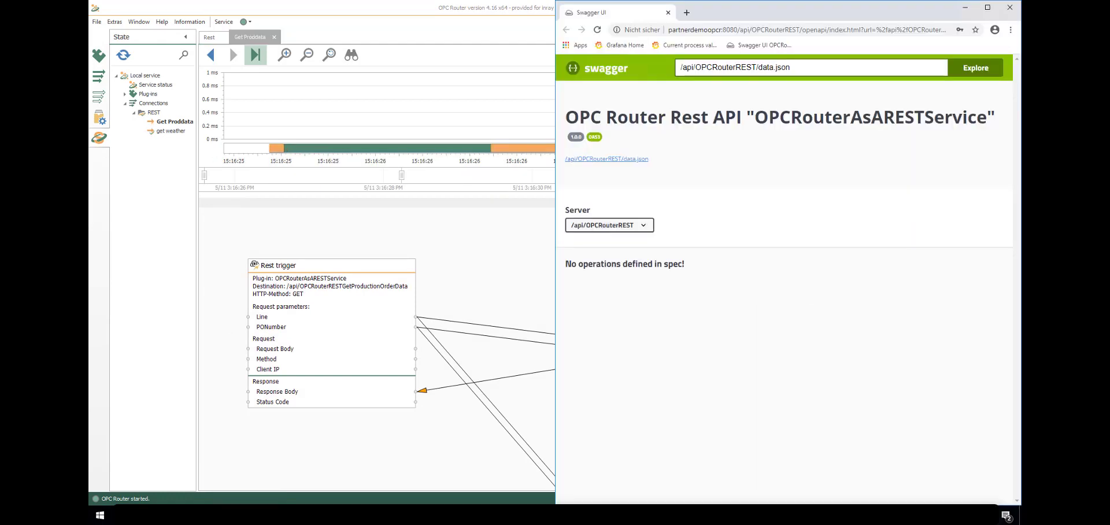
left_click(599, 31)
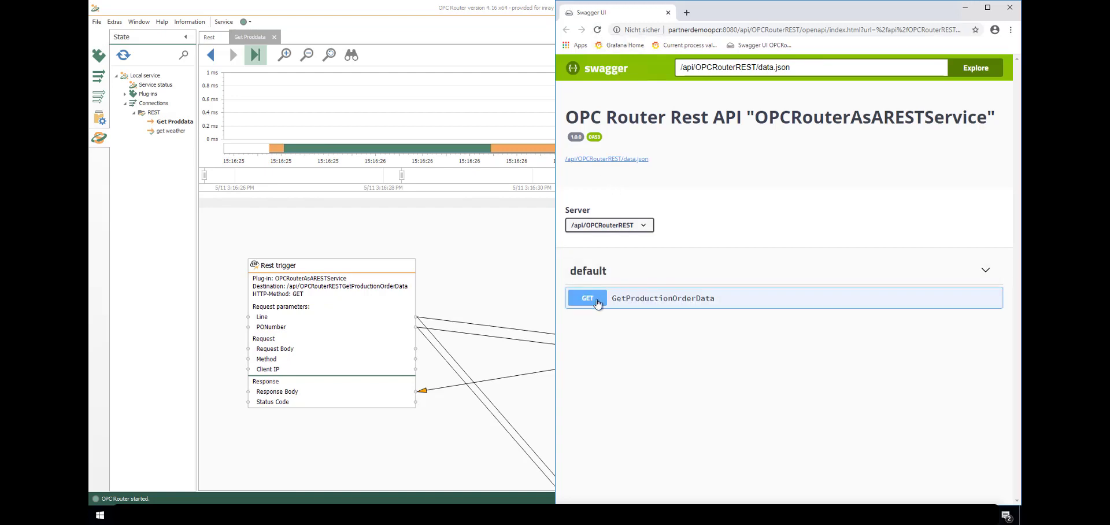
left_click(598, 304)
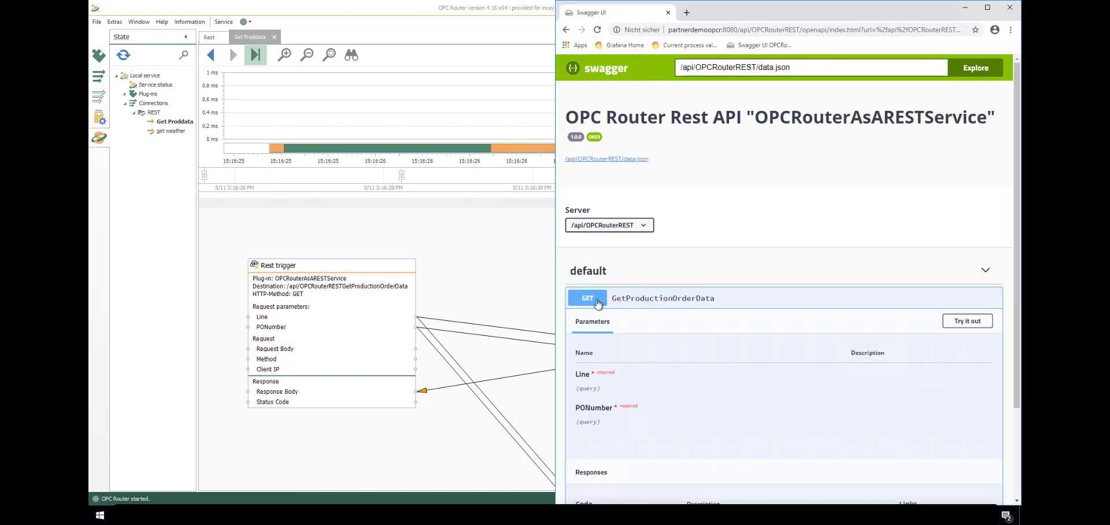
- Try out the GET request with Line 2 and the production order number, and execute it
left_click(960, 324)
left_click(752, 379)
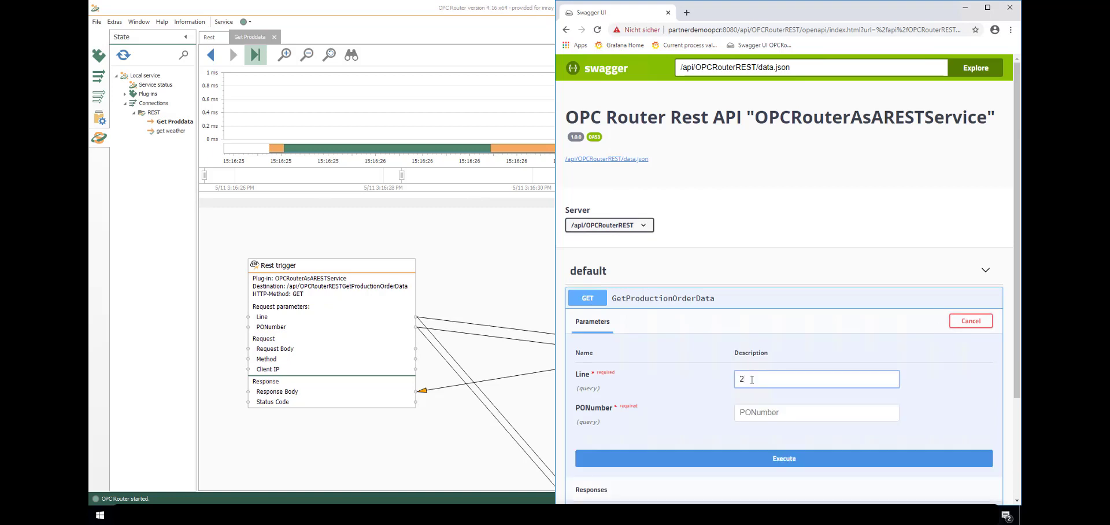
key("Tab")
type("123")
left_click(730, 461)
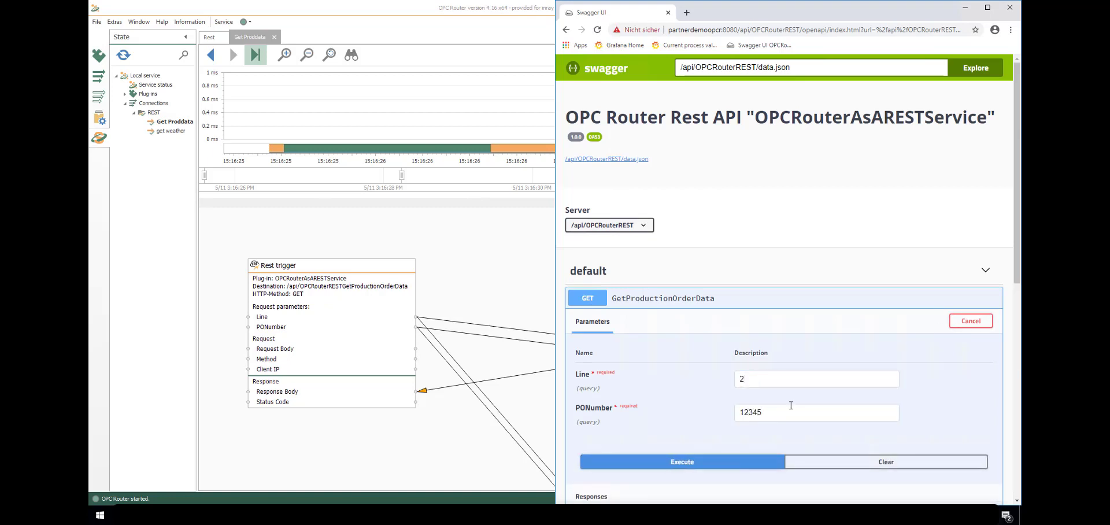
- Examine the request URL and JSON response body in Swagger, and switch to OPC Router to inspect the transferred values
scroll(730, 460, "down", 3)
scroll(652, 353, "down", 3)
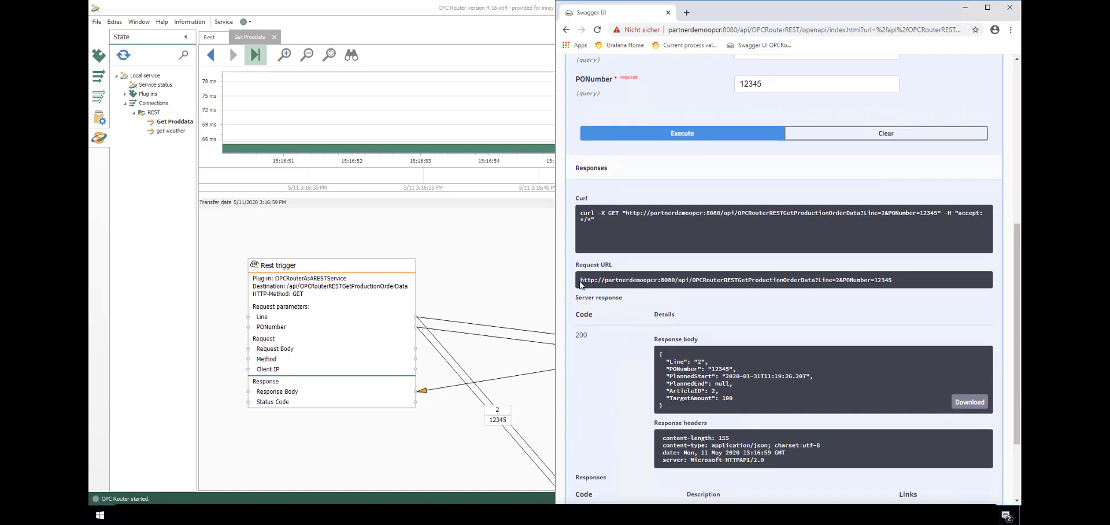
left_click_drag(581, 285, 888, 283)
left_click_drag(659, 355, 660, 404)
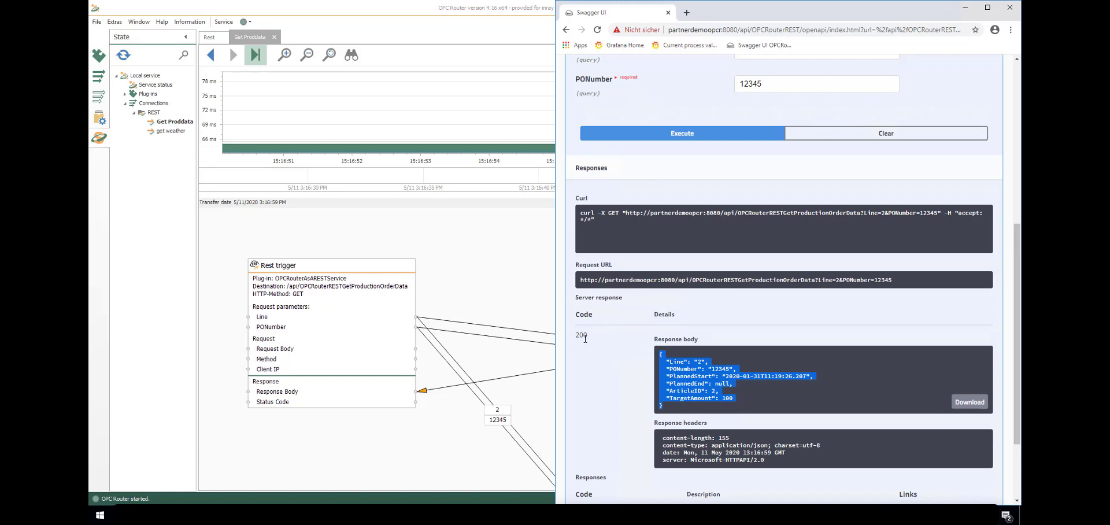
left_click(539, 317)
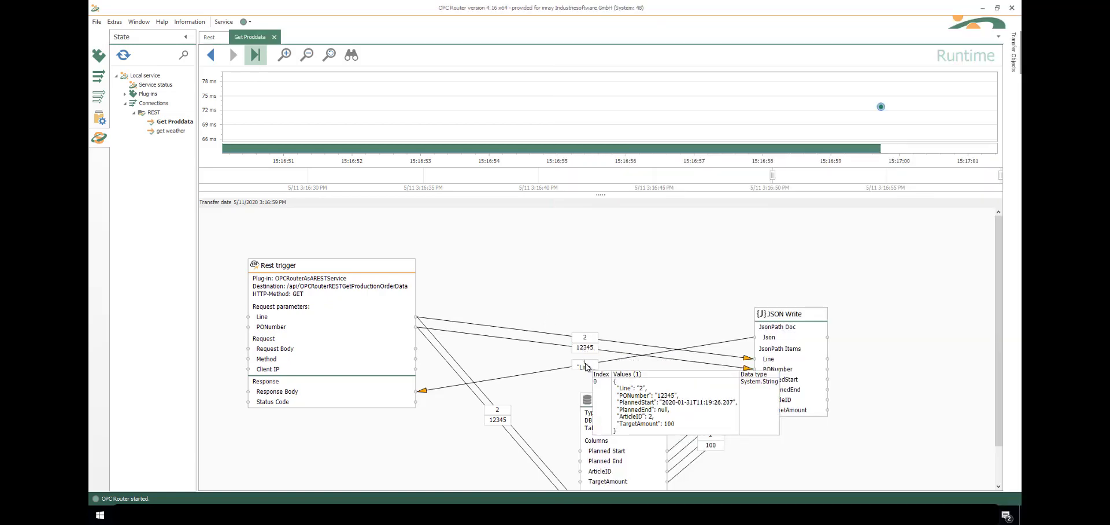